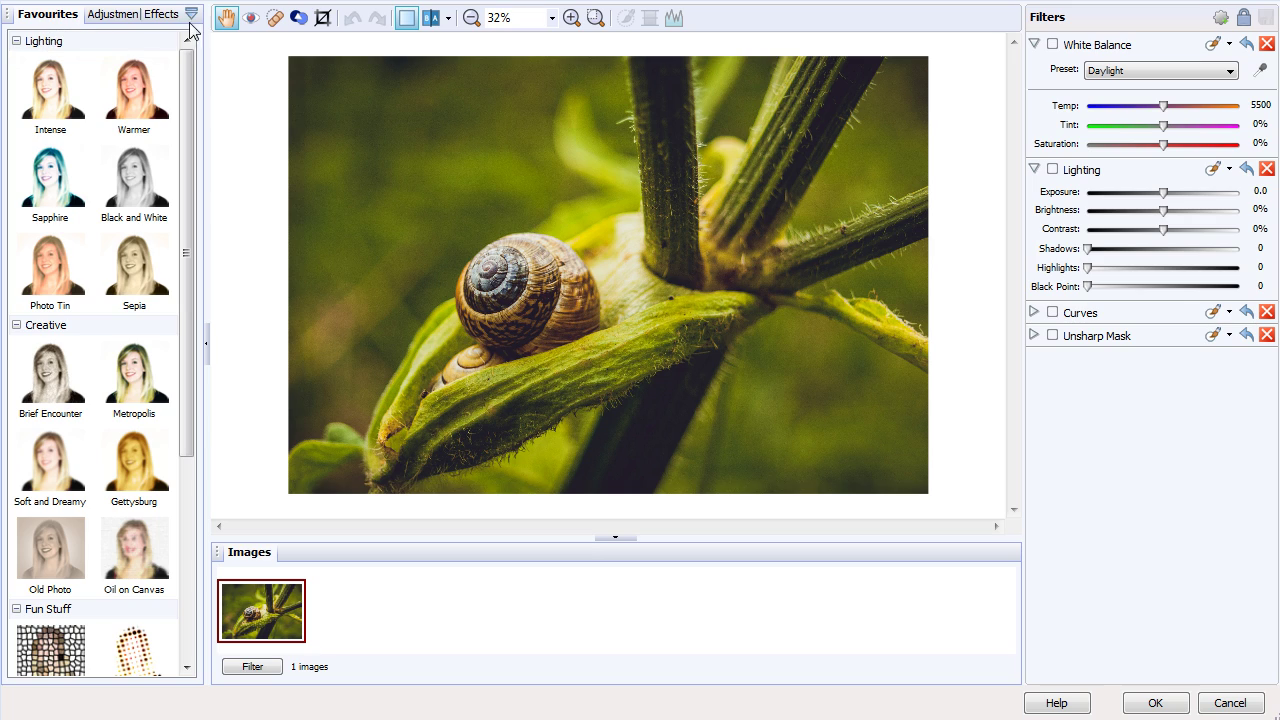
- Apply the Old Photo preset from the Favourites list to the snail photo
left_click_drag(189, 55, 186, 266)
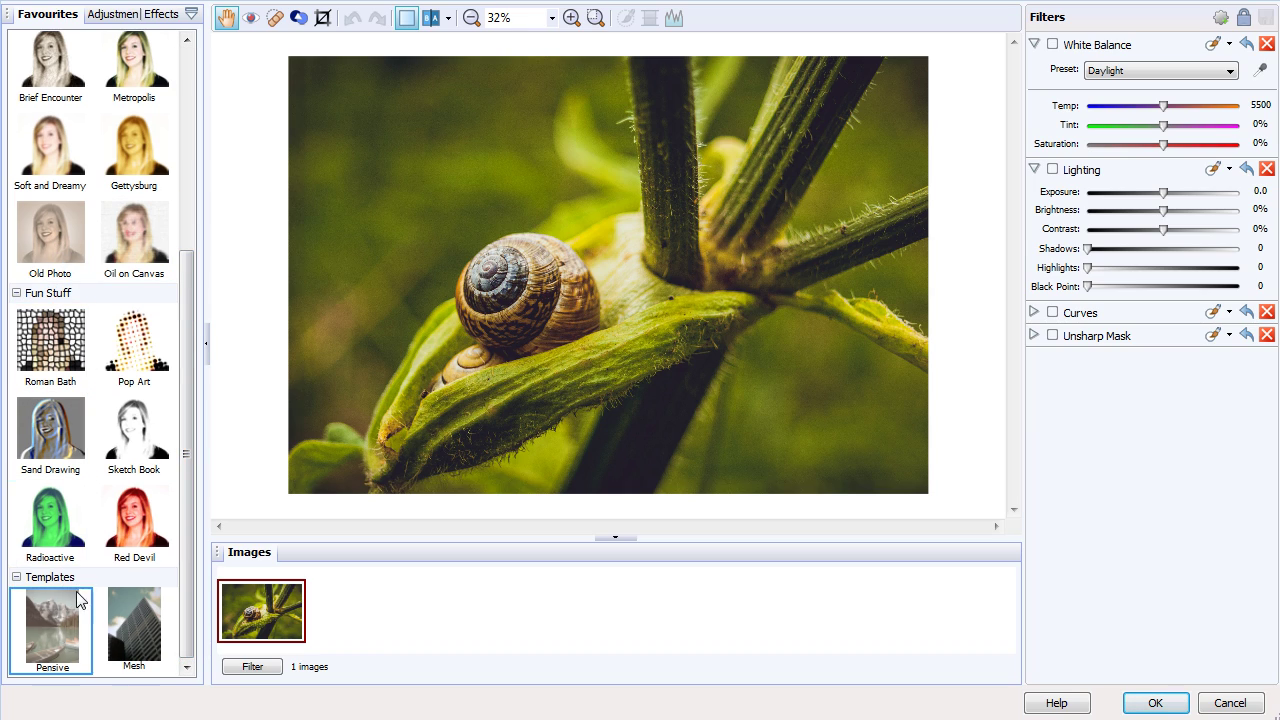
left_click_drag(183, 482, 189, 276)
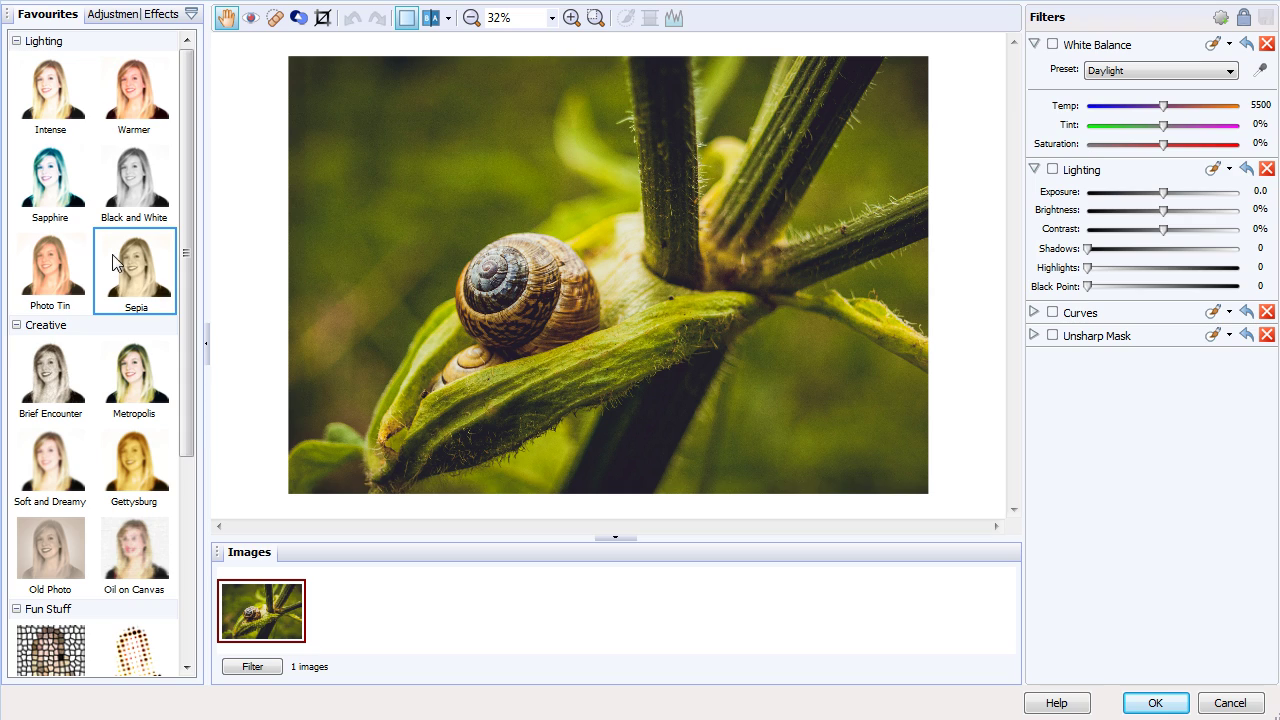
scroll(187, 368, "down", 3)
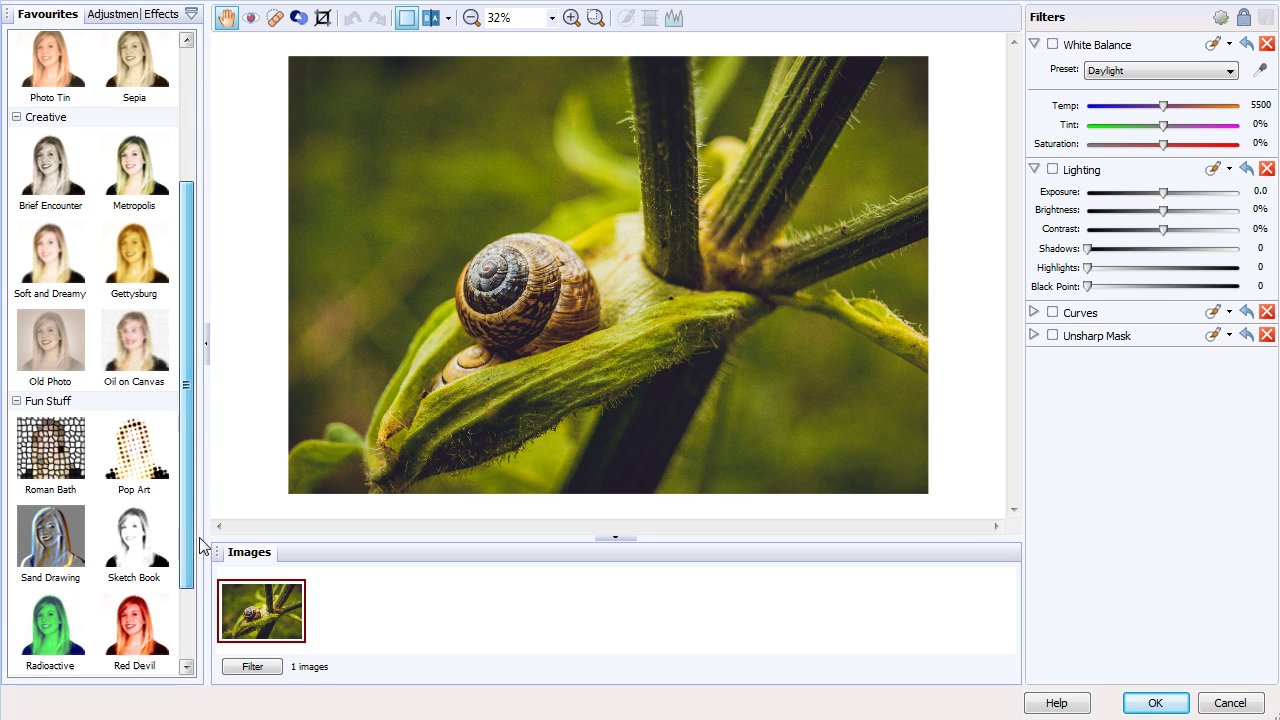
left_click(73, 333)
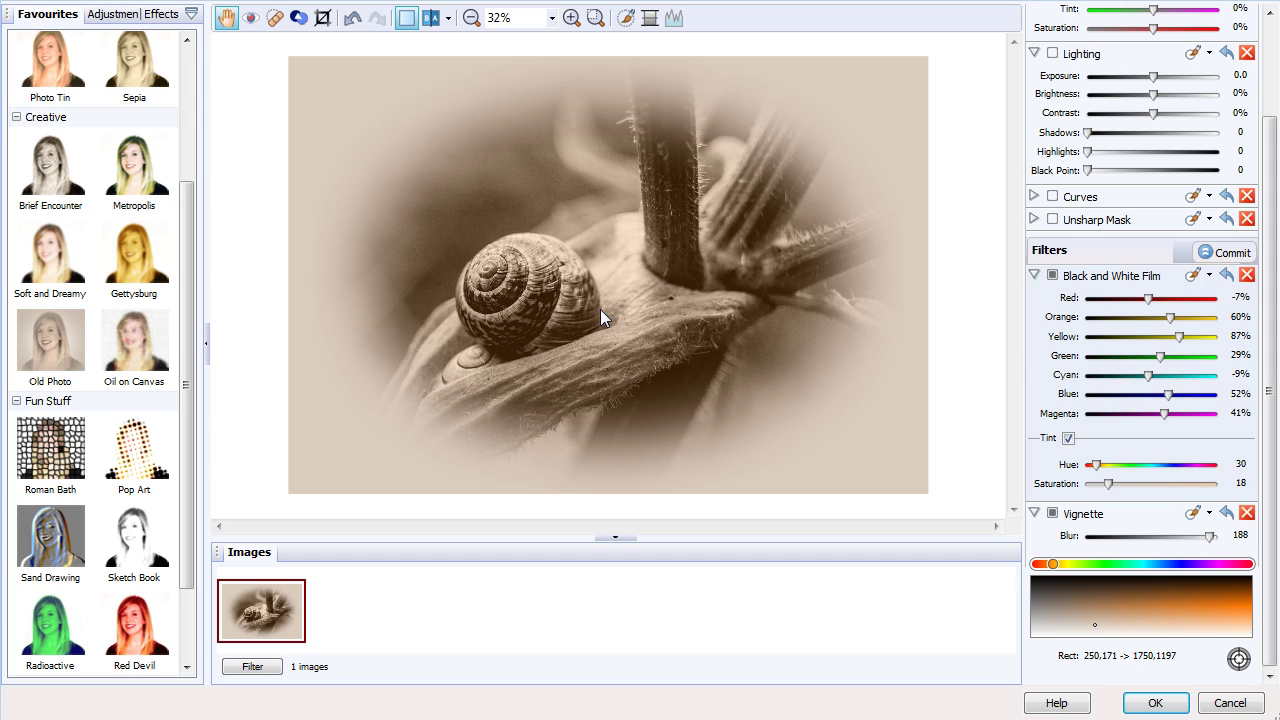
- Turn on the before/after split view and try the top-and-bottom split layout
left_click(433, 20)
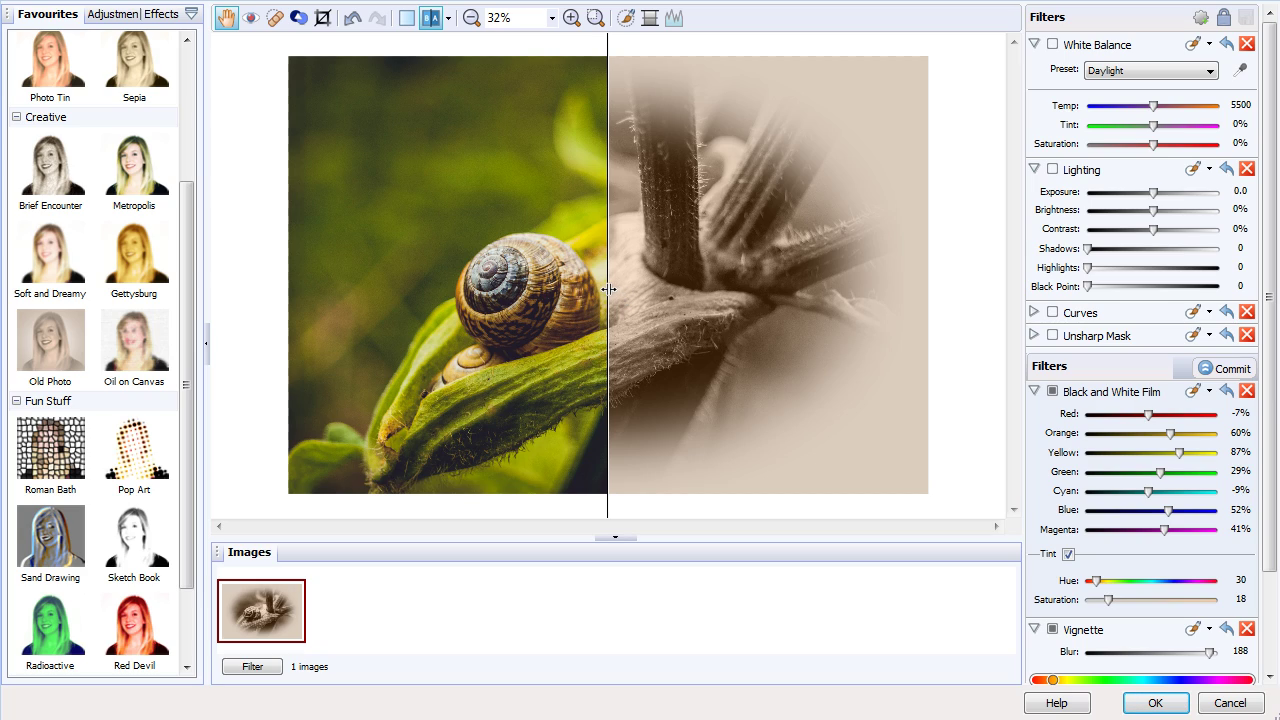
left_click_drag(608, 290, 497, 318)
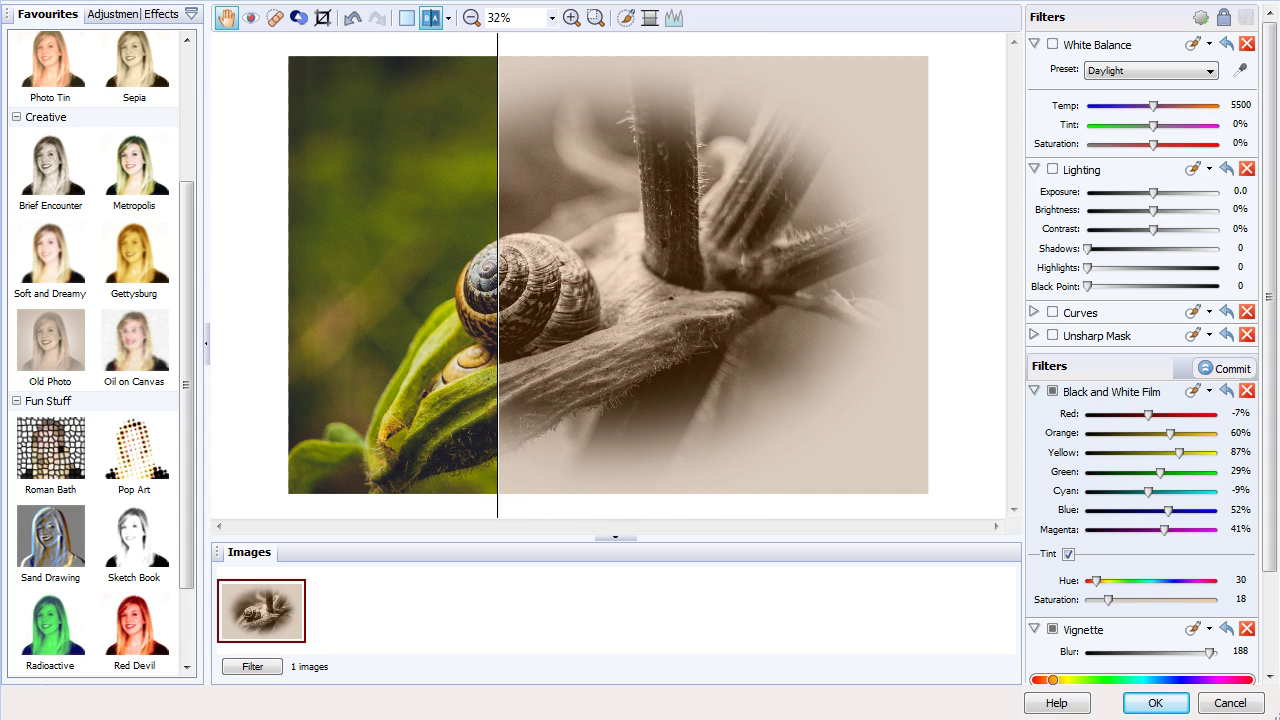
left_click(449, 18)
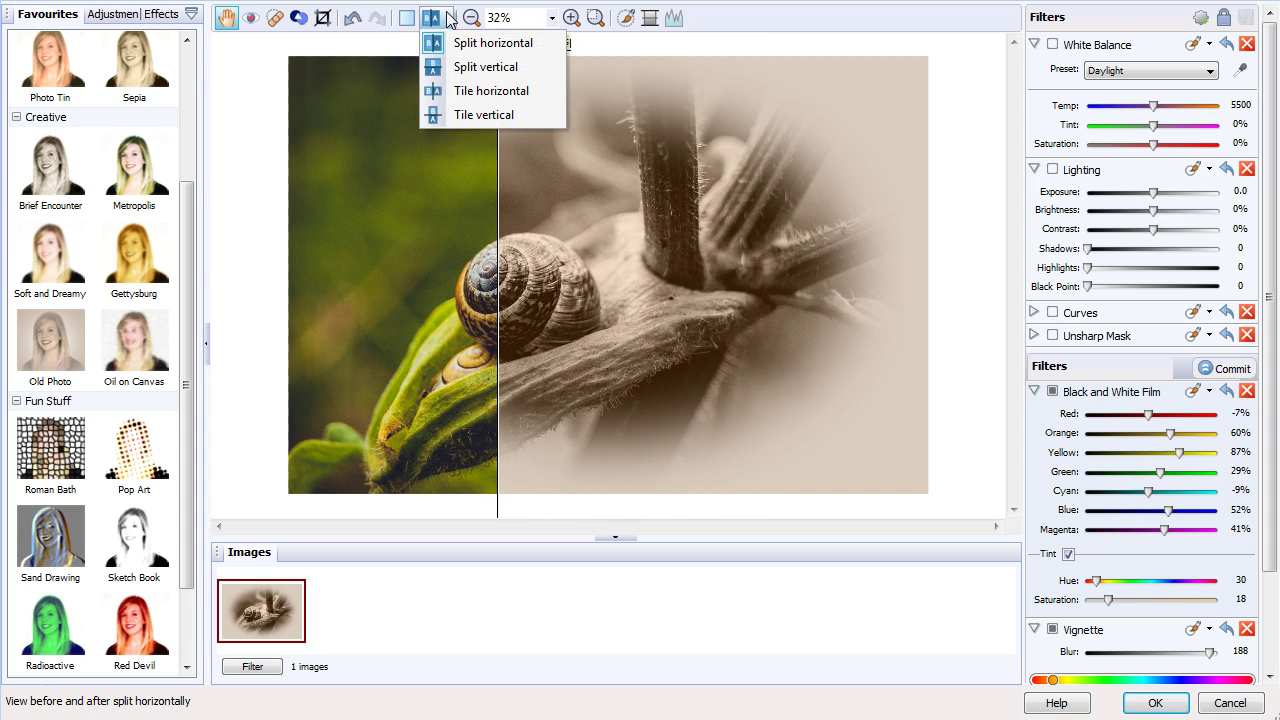
left_click(483, 67)
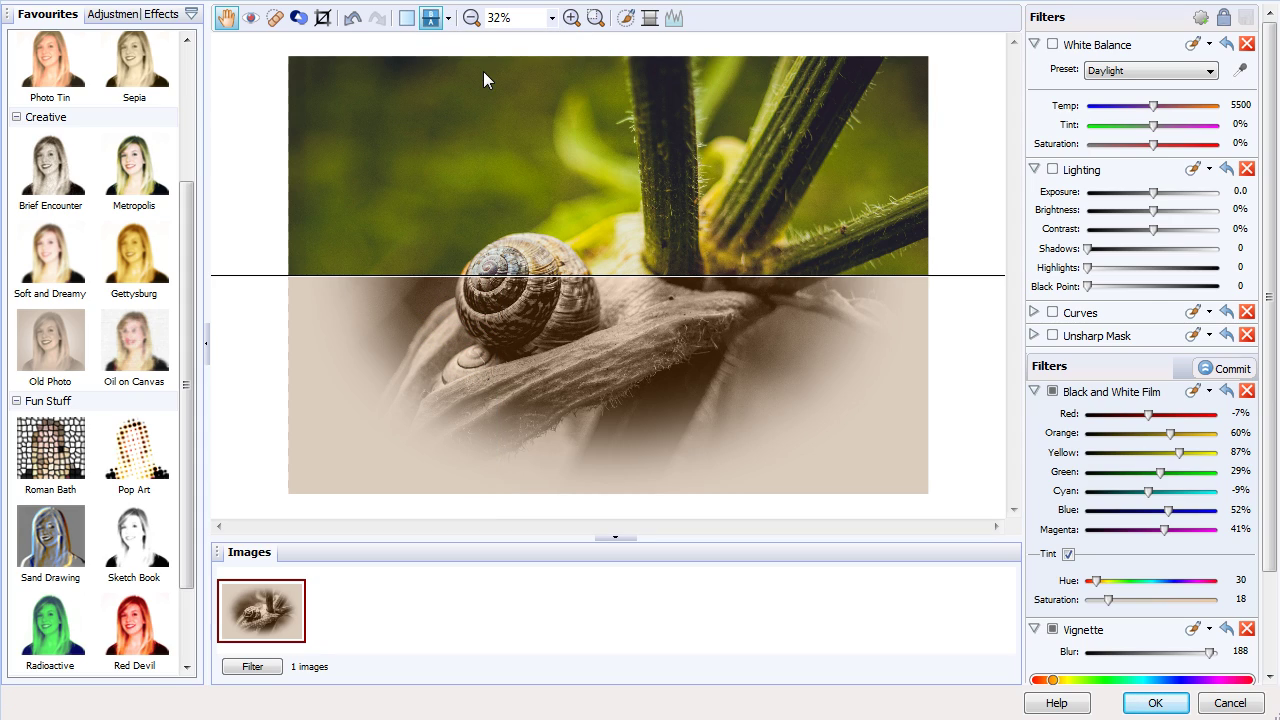
left_click_drag(645, 275, 591, 168)
- Try side-by-side, then settle on the Tile vertical layout with images stacked
left_click(448, 17)
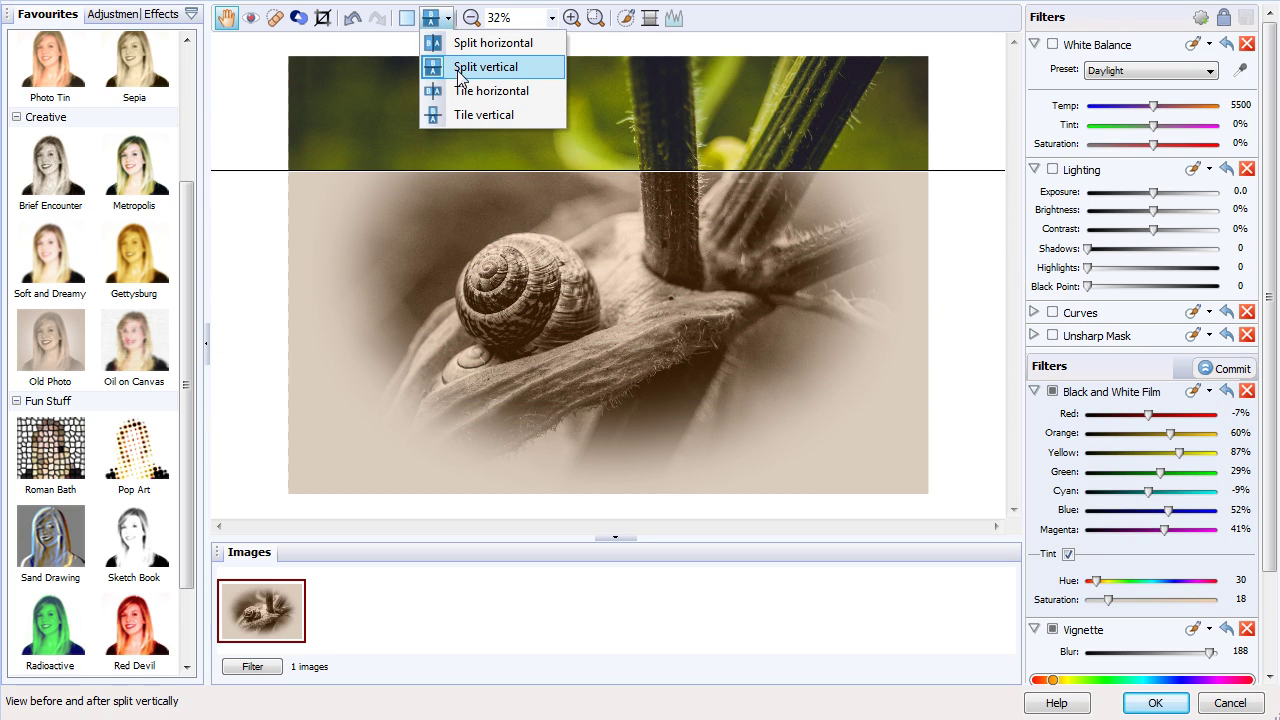
left_click(472, 67)
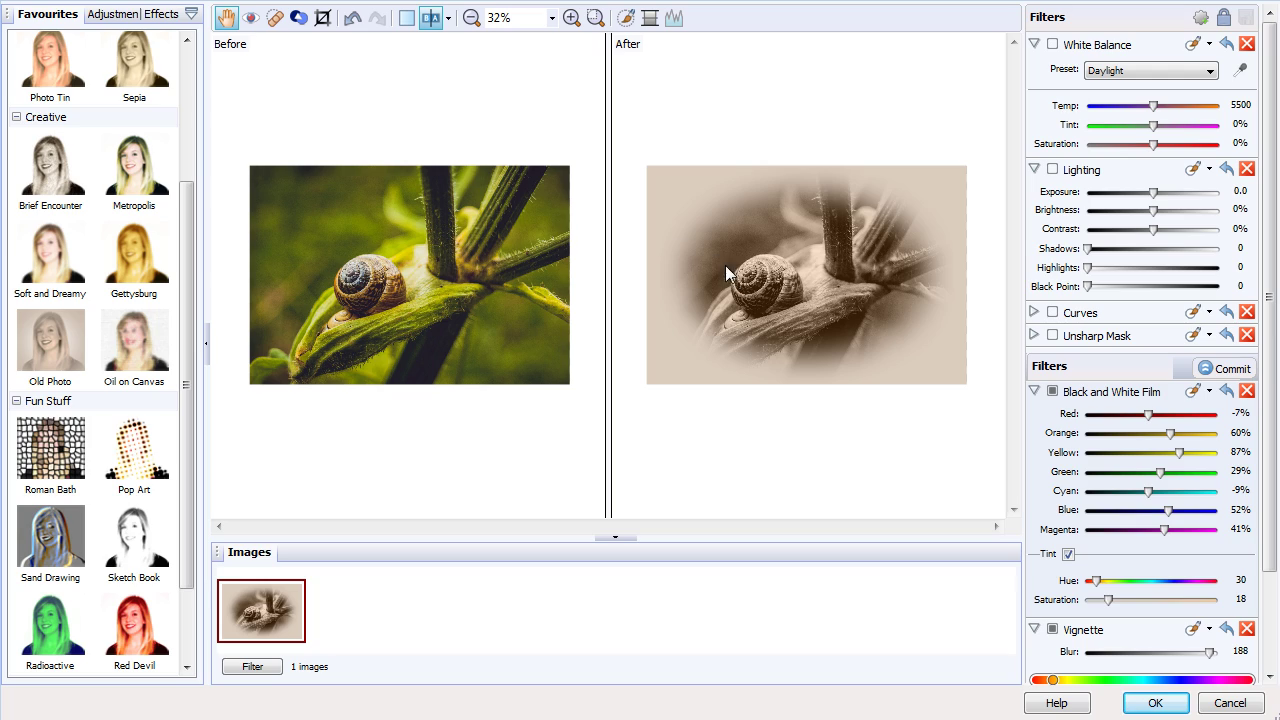
left_click(450, 18)
left_click(484, 114)
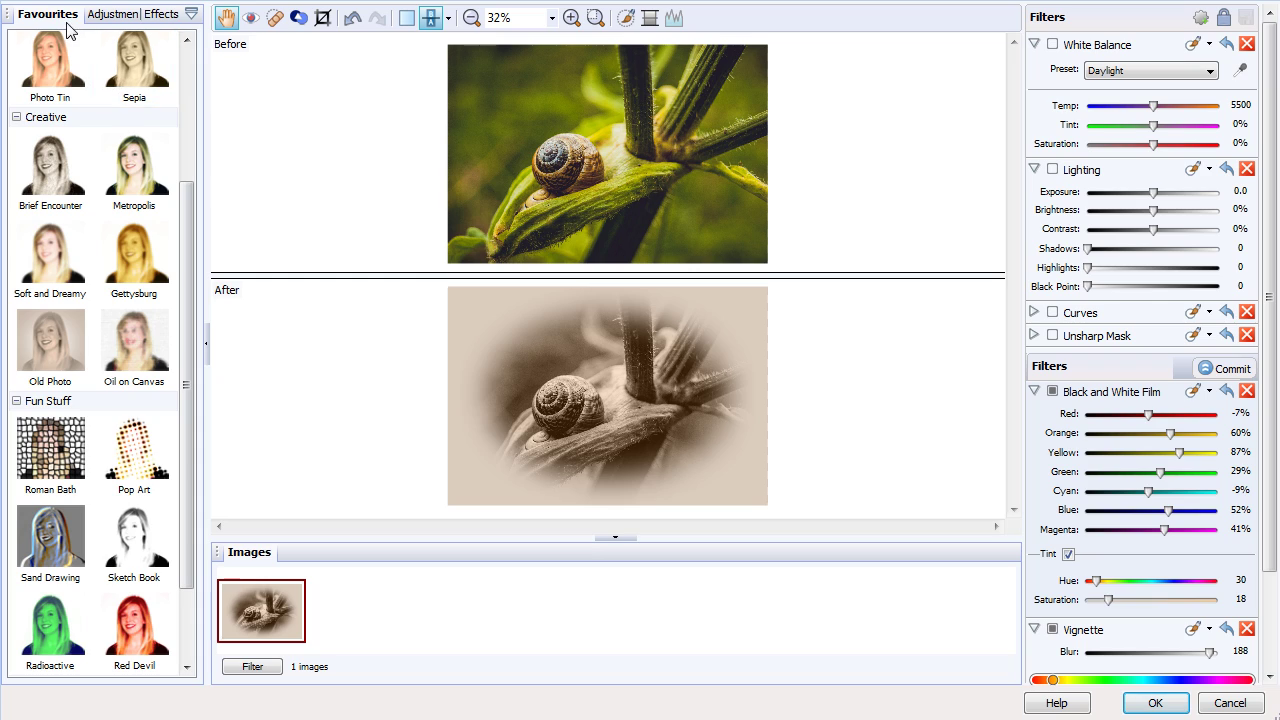
- Remove the Black and White Film and Vignette filters from the snail photo
scroll(1246, 386, "down", 3)
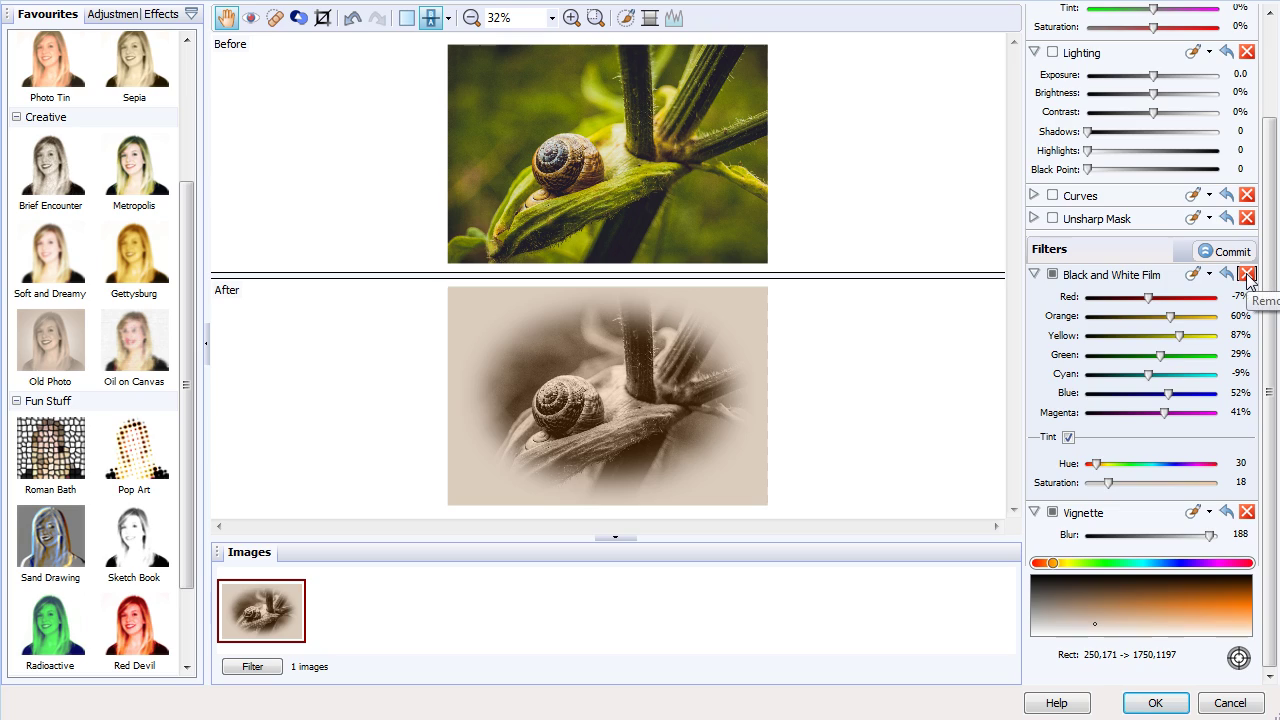
left_click(1246, 274)
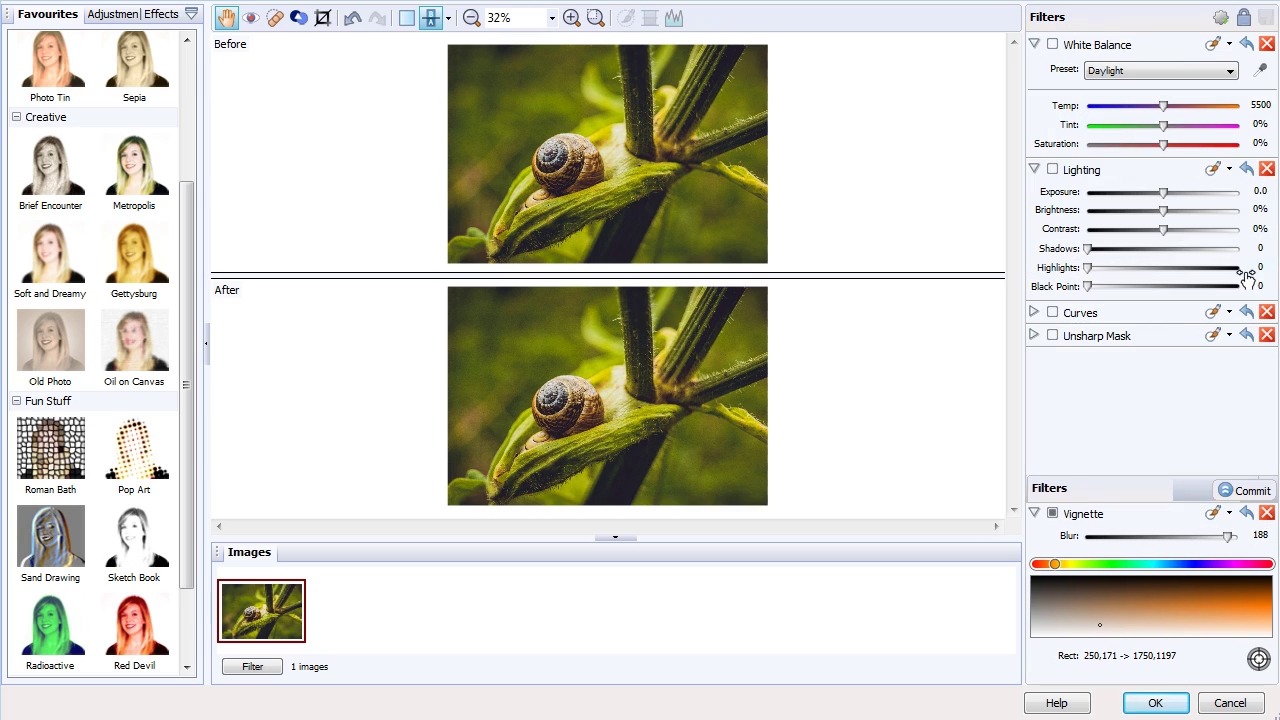
left_click(1266, 513)
scroll(190, 268, "up", 3)
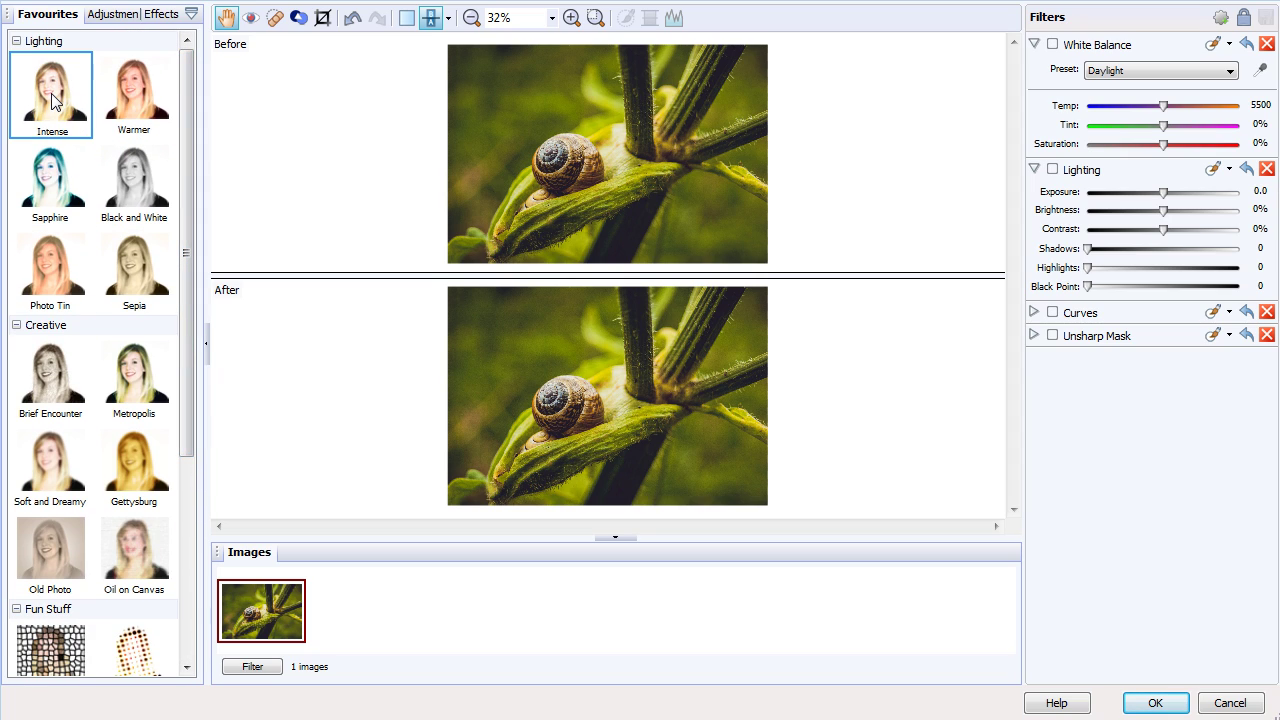
- Try the Intense preset in single full view, then undo it
left_click_drag(57, 108, 660, 440)
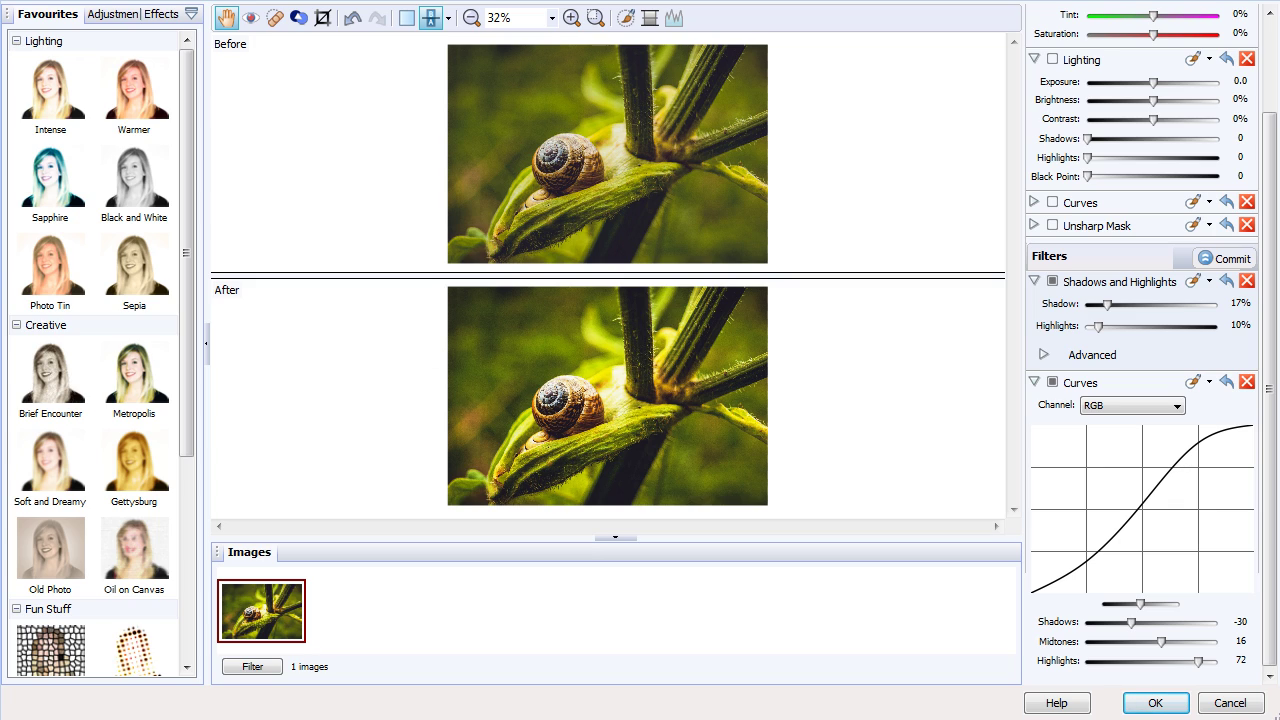
left_click(407, 19)
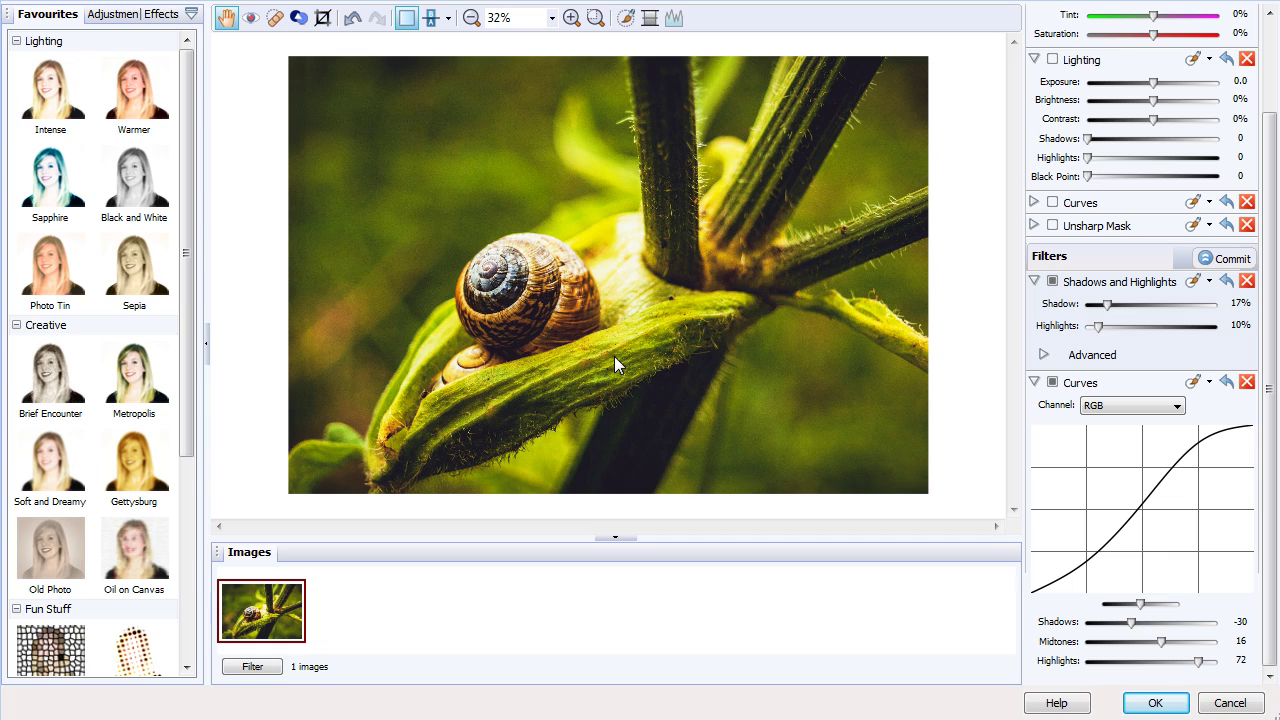
key("ctrl+z")
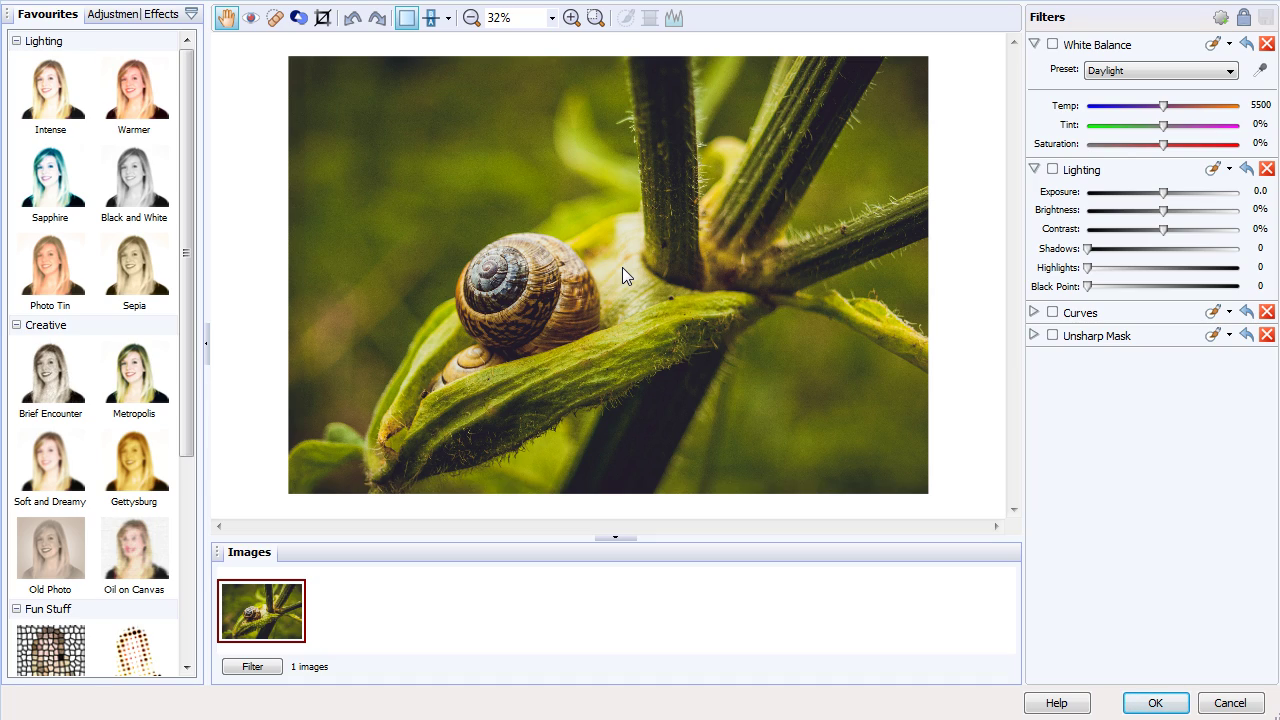
- Add a Split Tone adjustment with shadows hue 265, saturation 73 and highlights hue 66
left_click(118, 14)
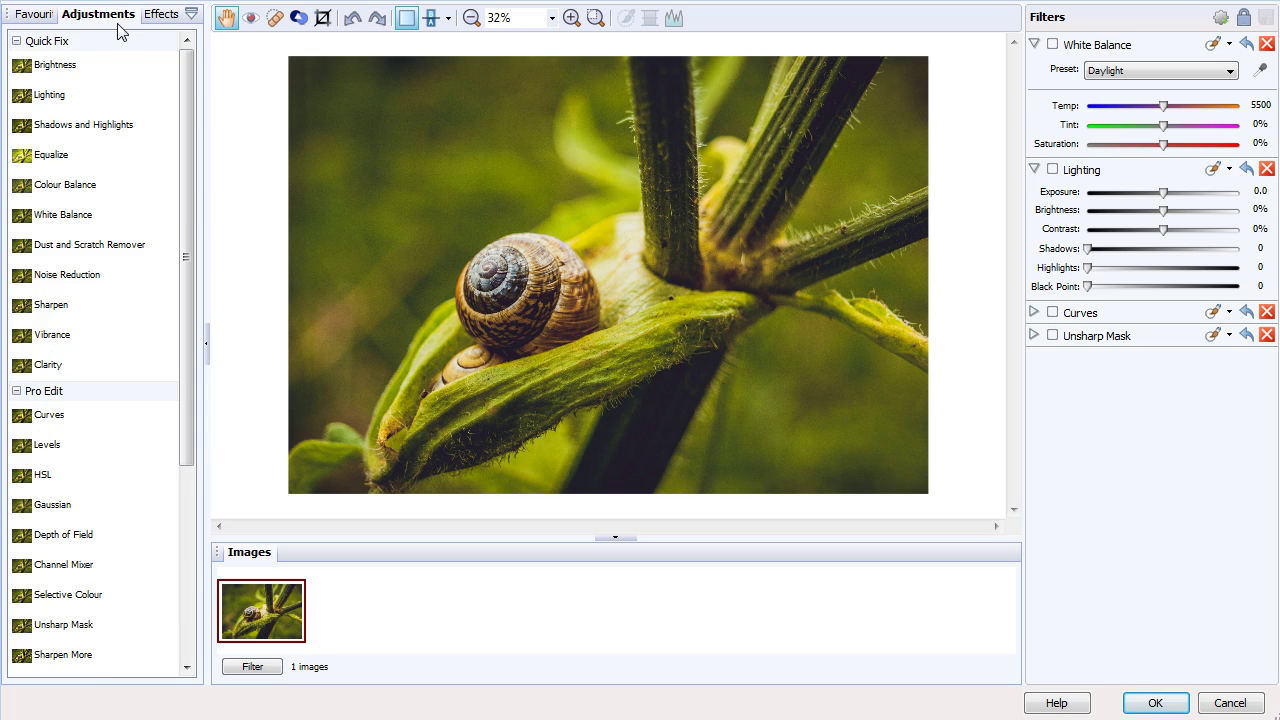
left_click_drag(190, 80, 193, 268)
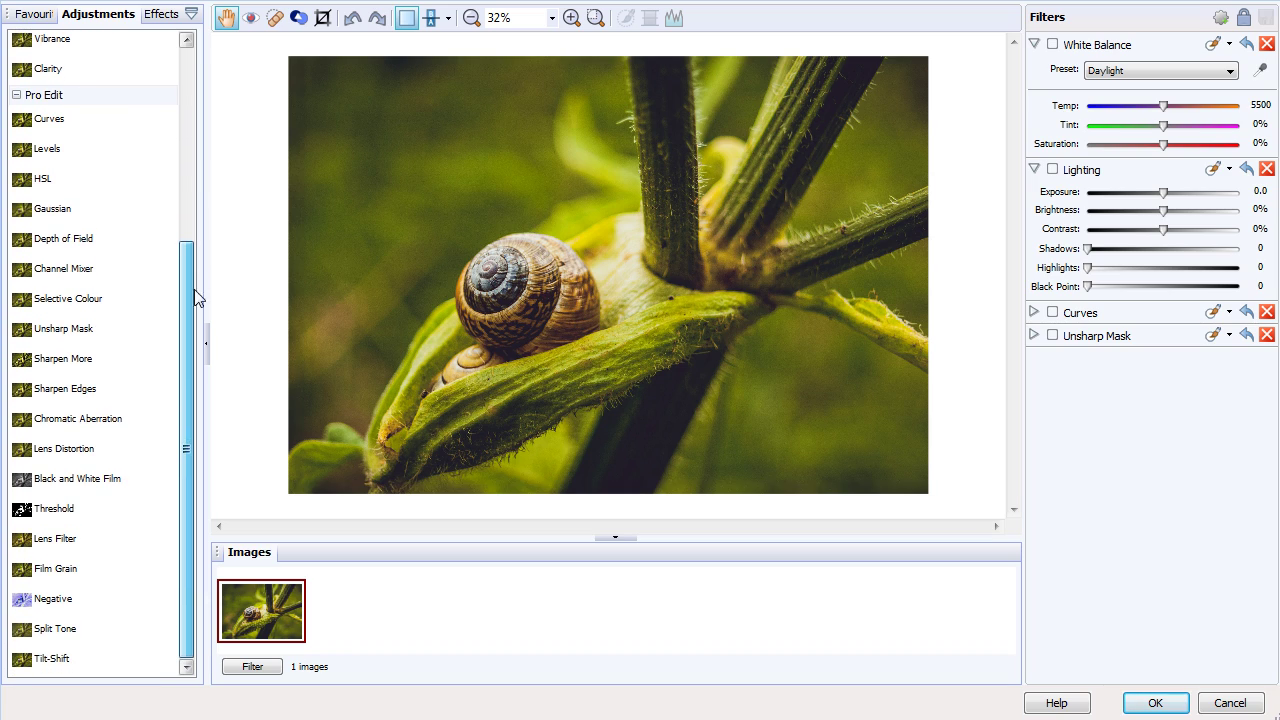
double_click(62, 634)
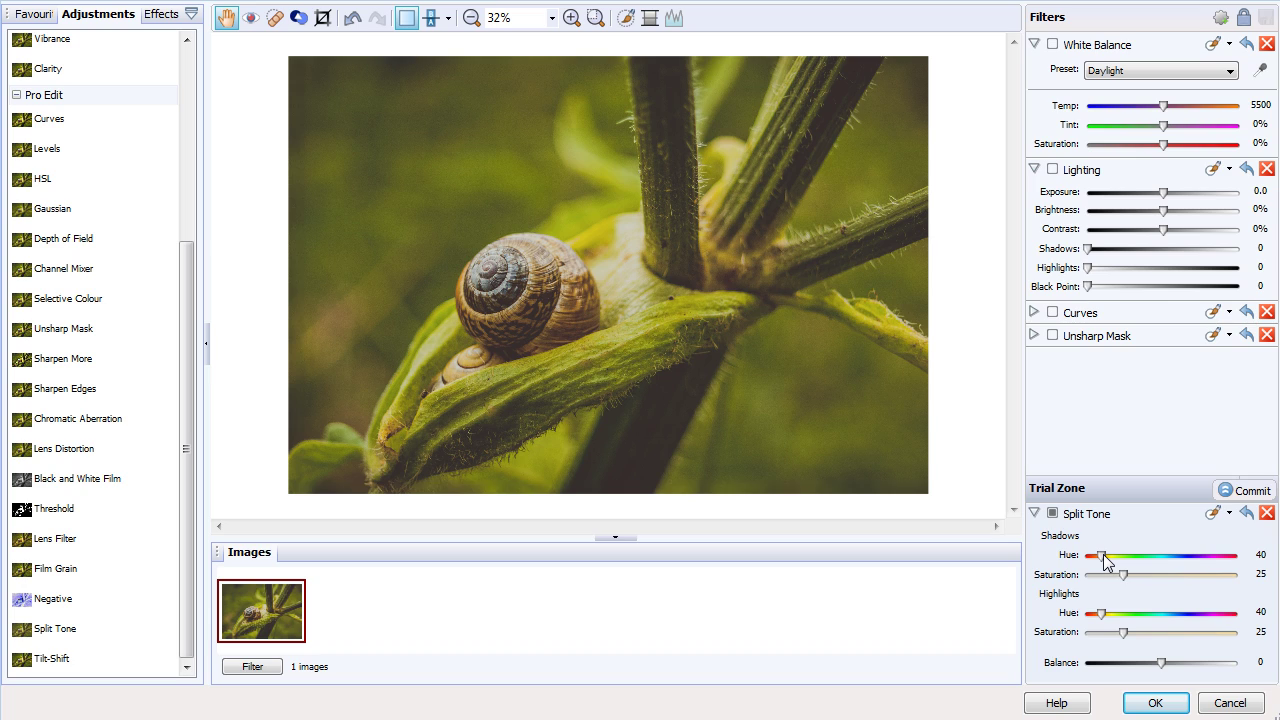
left_click_drag(1103, 554, 1199, 560)
left_click_drag(1126, 575, 1197, 579)
left_click_drag(1102, 614, 1119, 666)
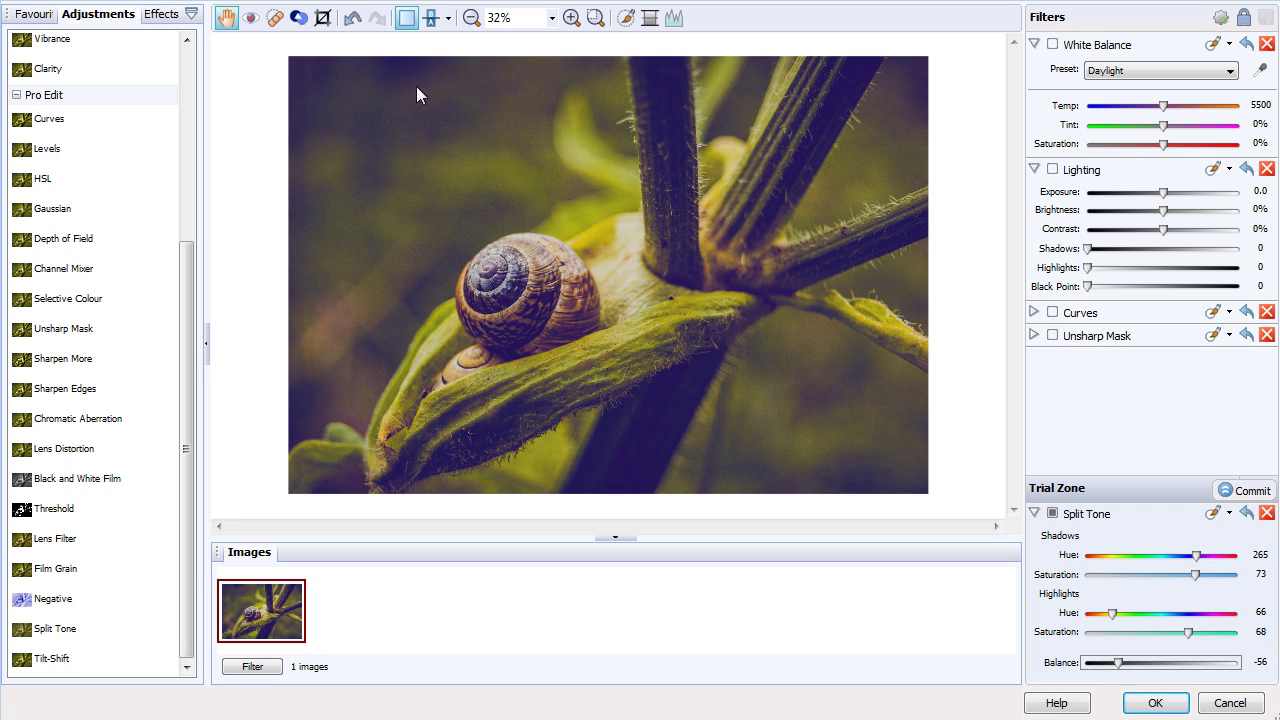
left_click(429, 18)
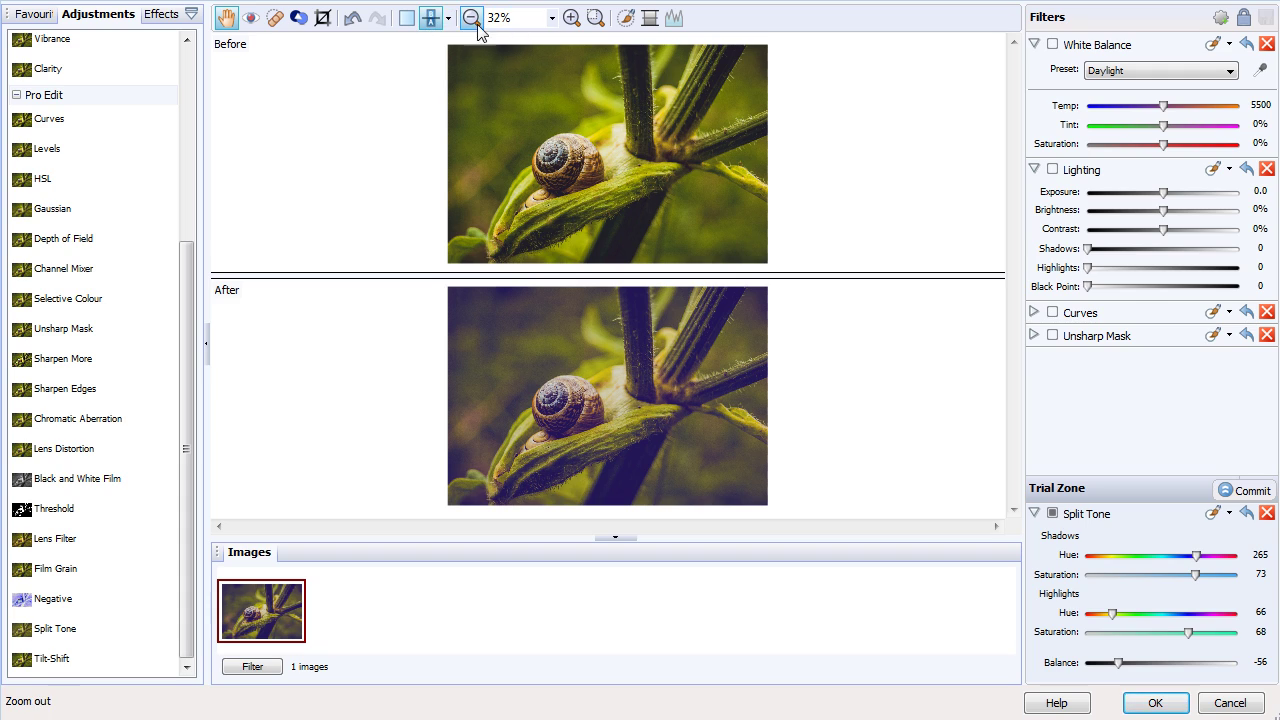
left_click(448, 18)
left_click(490, 42)
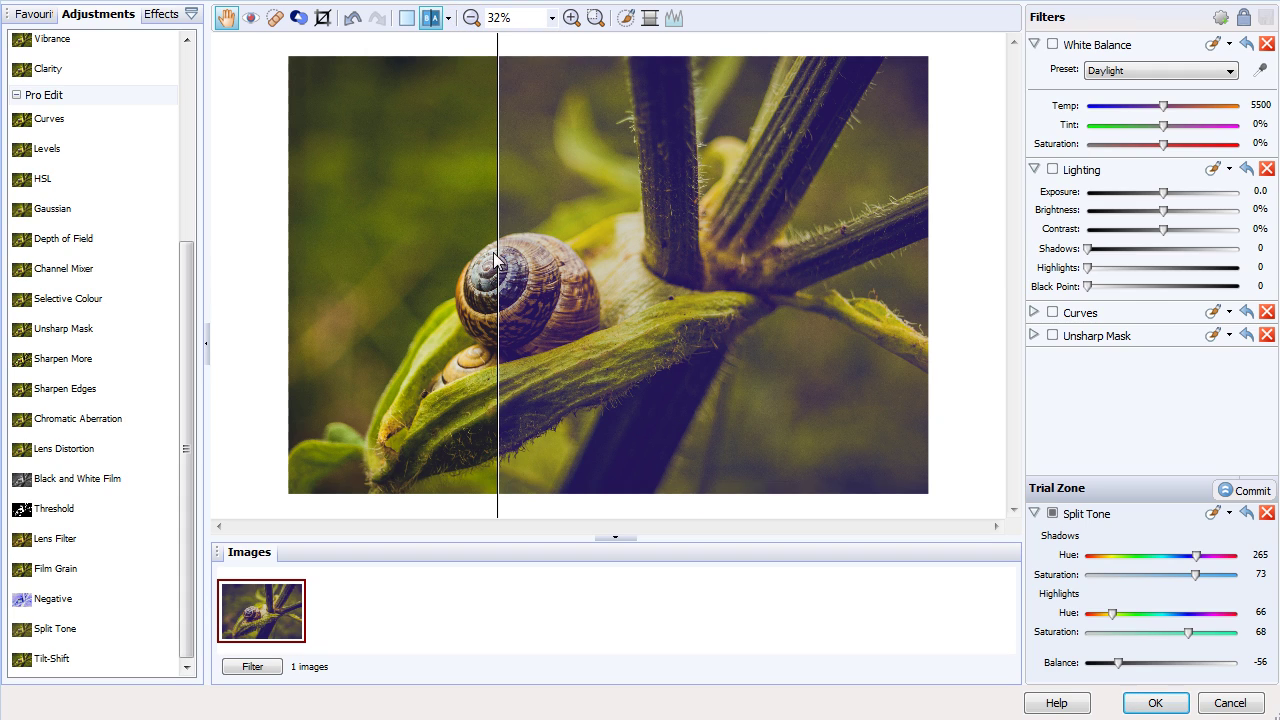
left_click_drag(498, 258, 556, 400)
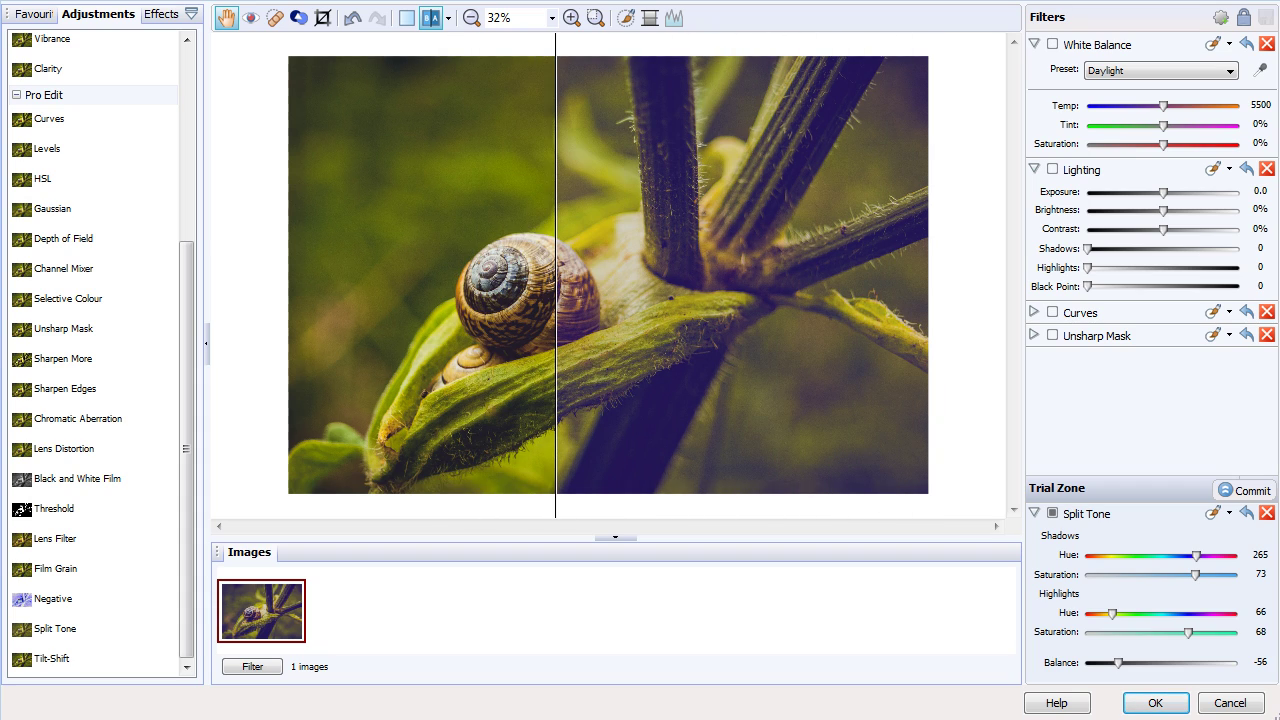
left_click(406, 18)
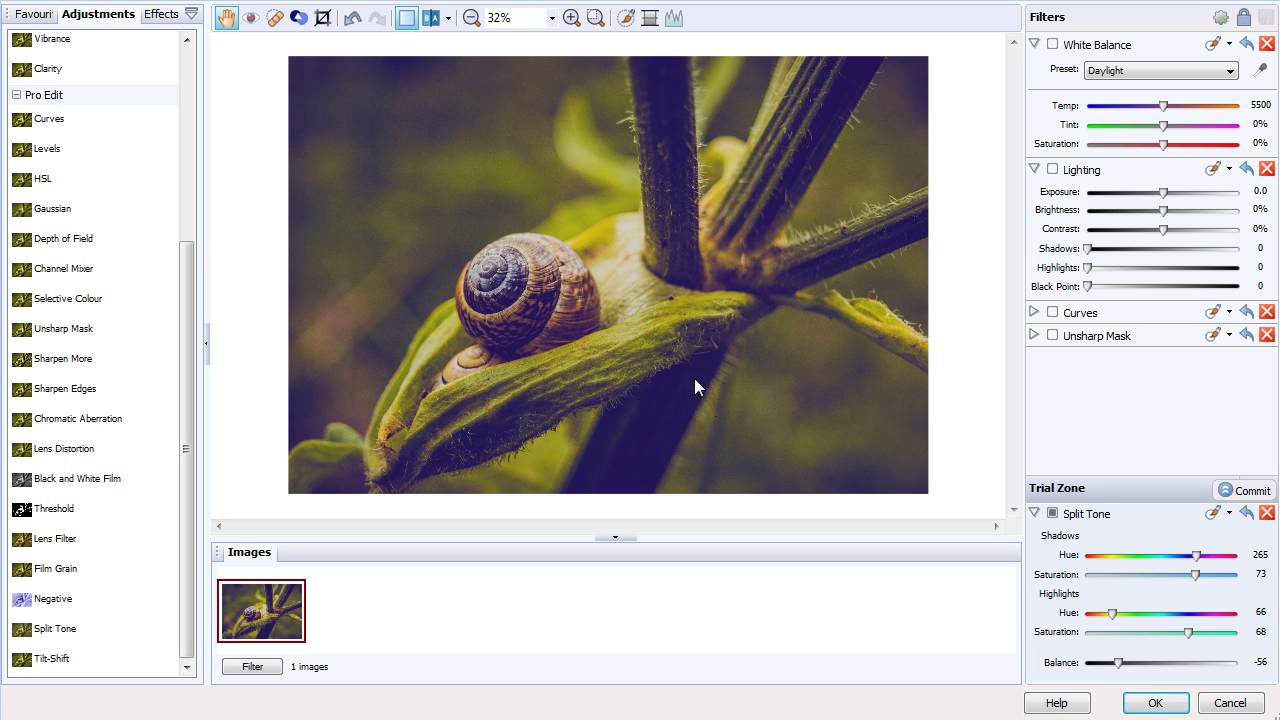
left_click(1052, 514)
left_click(1052, 514)
- Try the Depth of Field filter in place of Split Tone on the snail photo
left_click(60, 240)
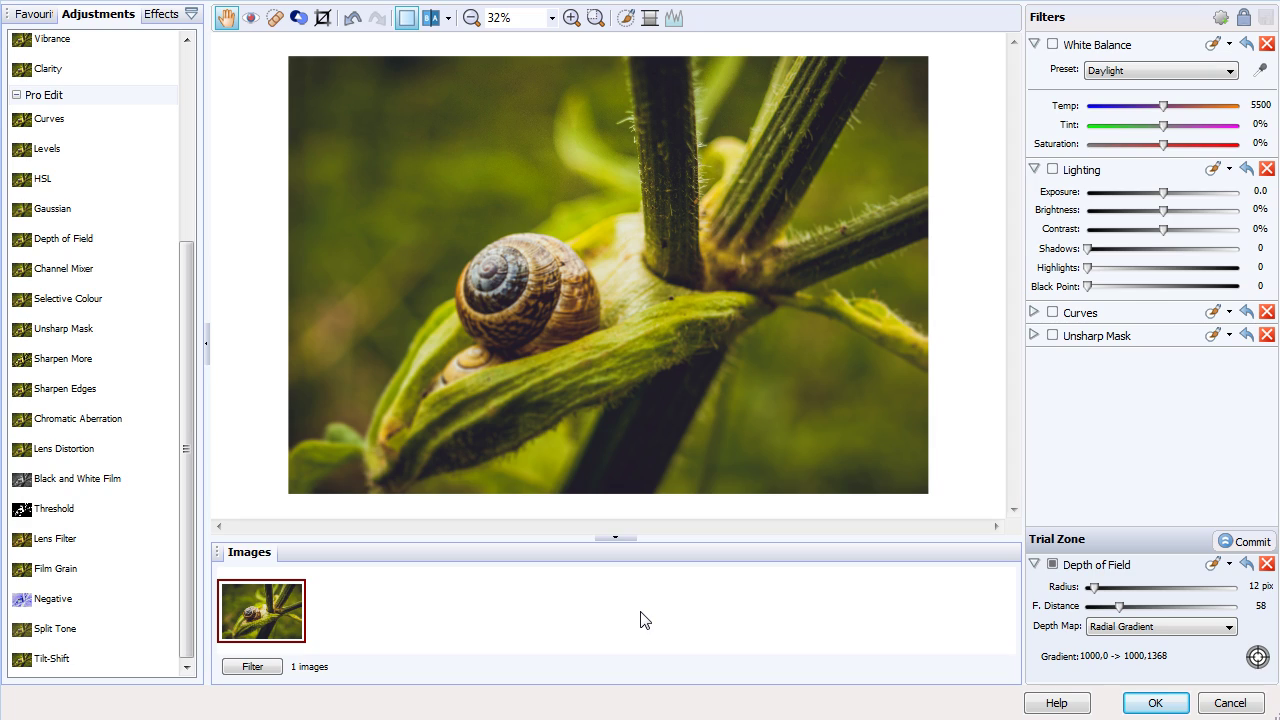
- Collapse the Images panel and zoom to 87% on the snail's shell
left_click(623, 538)
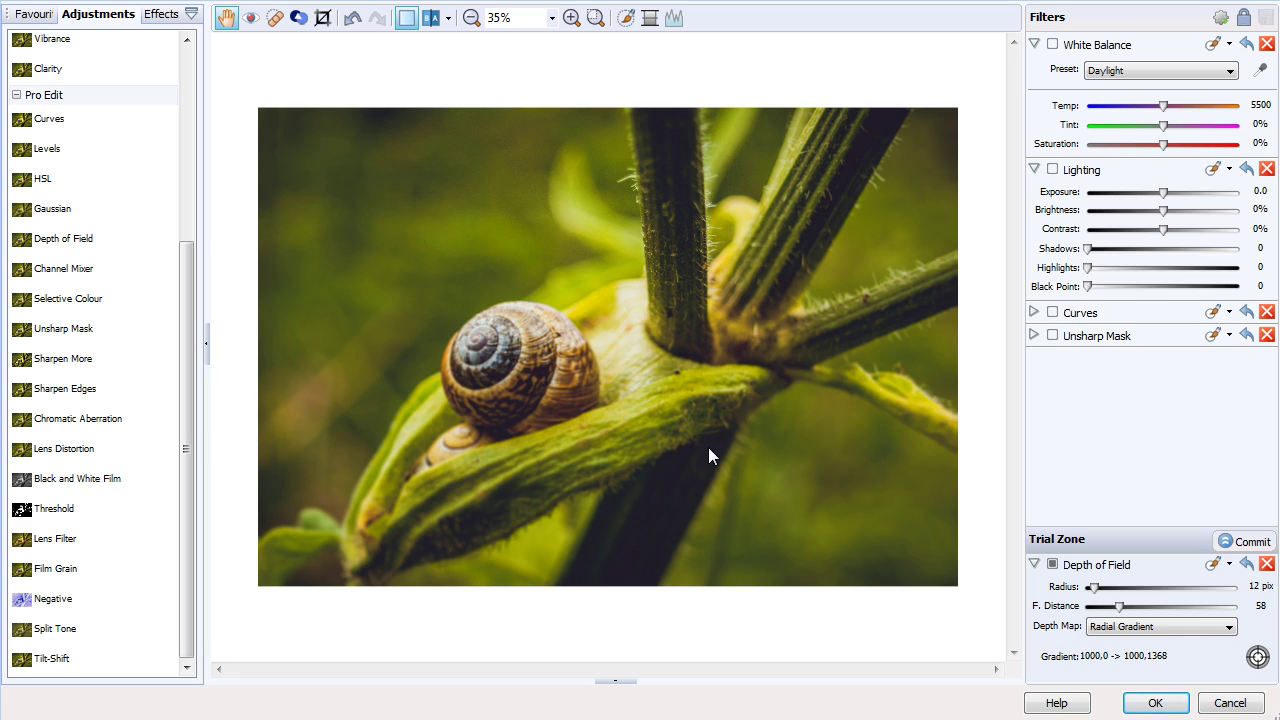
left_click(571, 17)
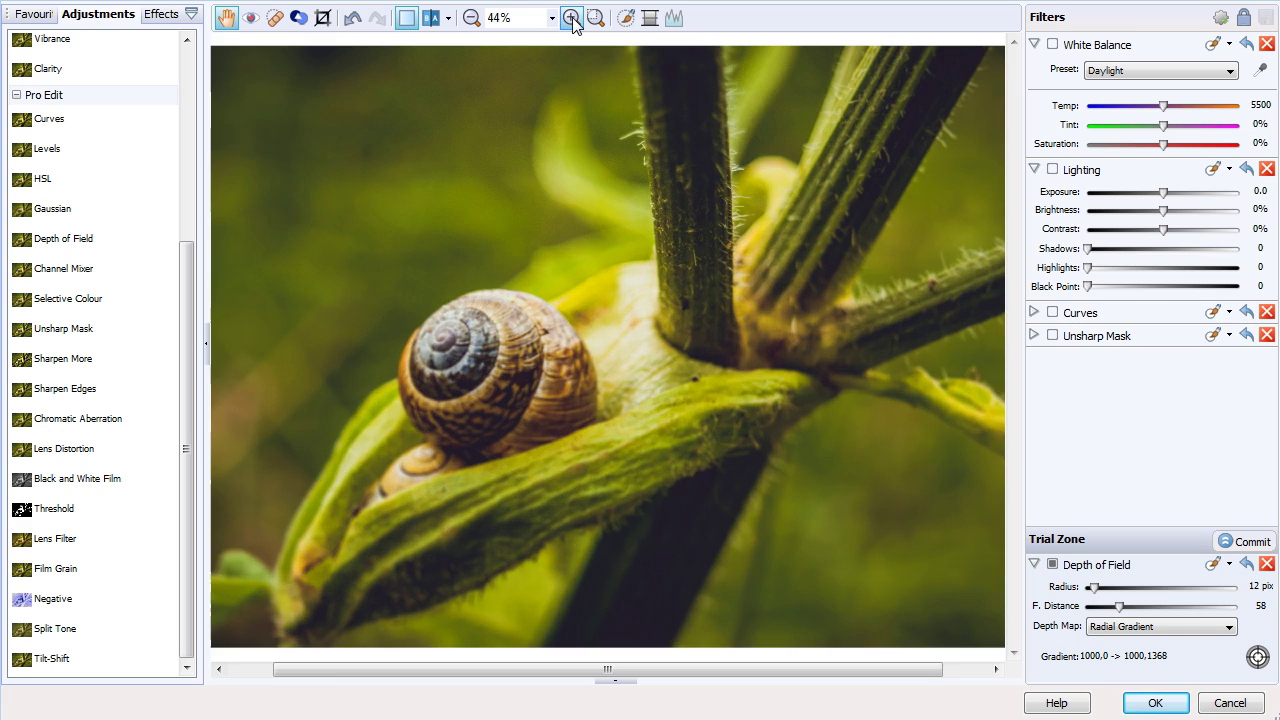
left_click(571, 17)
left_click(571, 17)
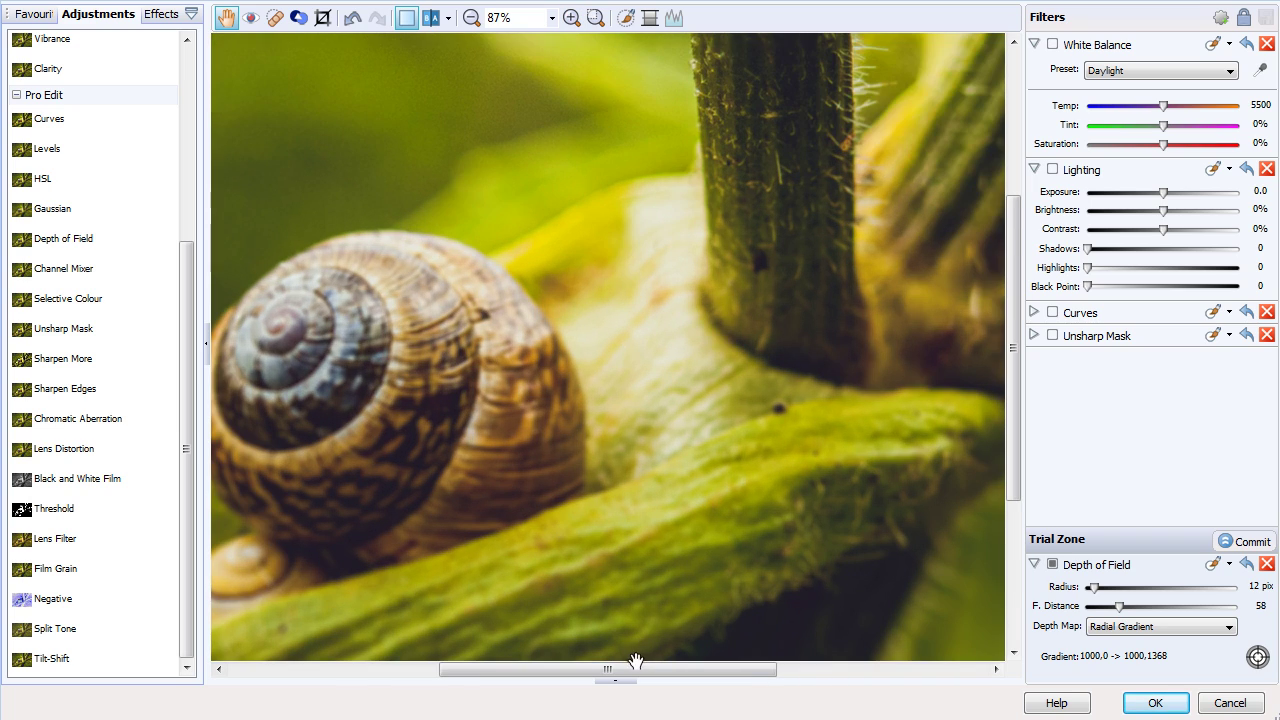
left_click_drag(634, 669, 566, 669)
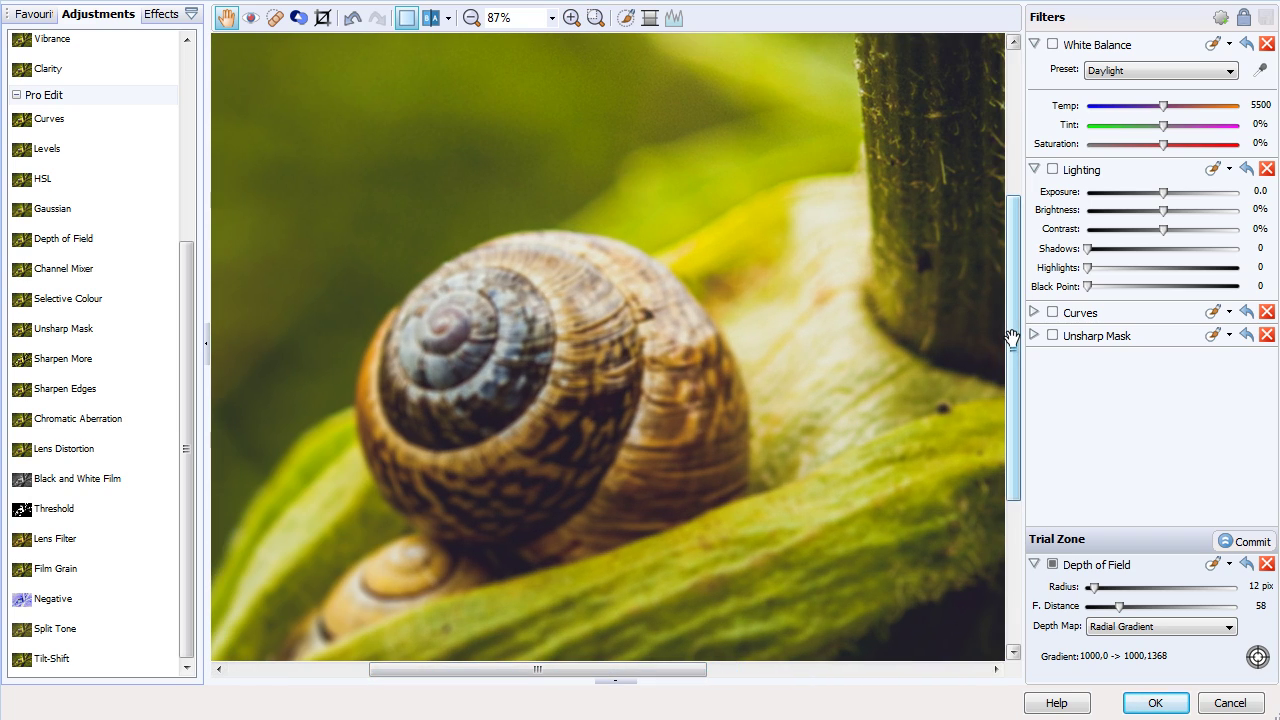
mouse_move(1013, 338)
left_mouse_down()
mouse_move(1005, 190)
mouse_move(995, 345)
left_mouse_up()
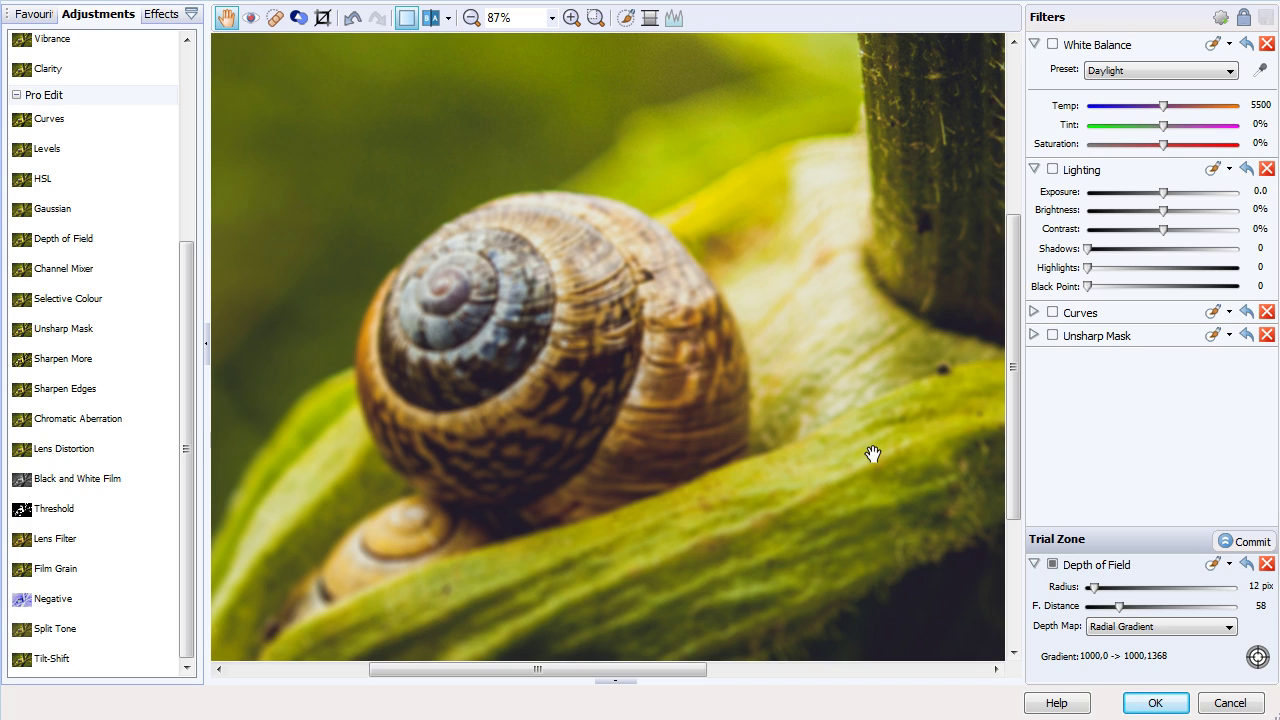
mouse_move(677, 669)
left_mouse_down()
mouse_move(878, 672)
mouse_move(655, 674)
mouse_move(668, 675)
left_mouse_up()
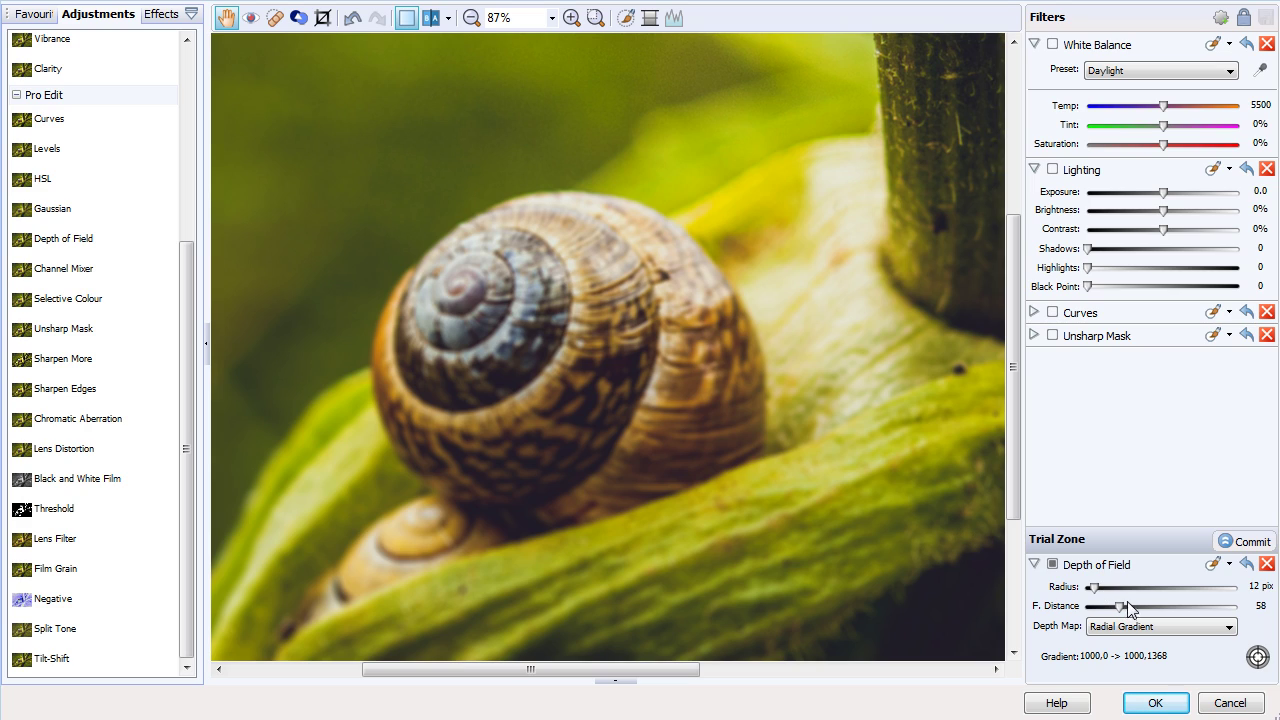
- Set the Depth of Field radius to 44.5 pix and focus distance to 140
left_click_drag(1101, 586, 1155, 595)
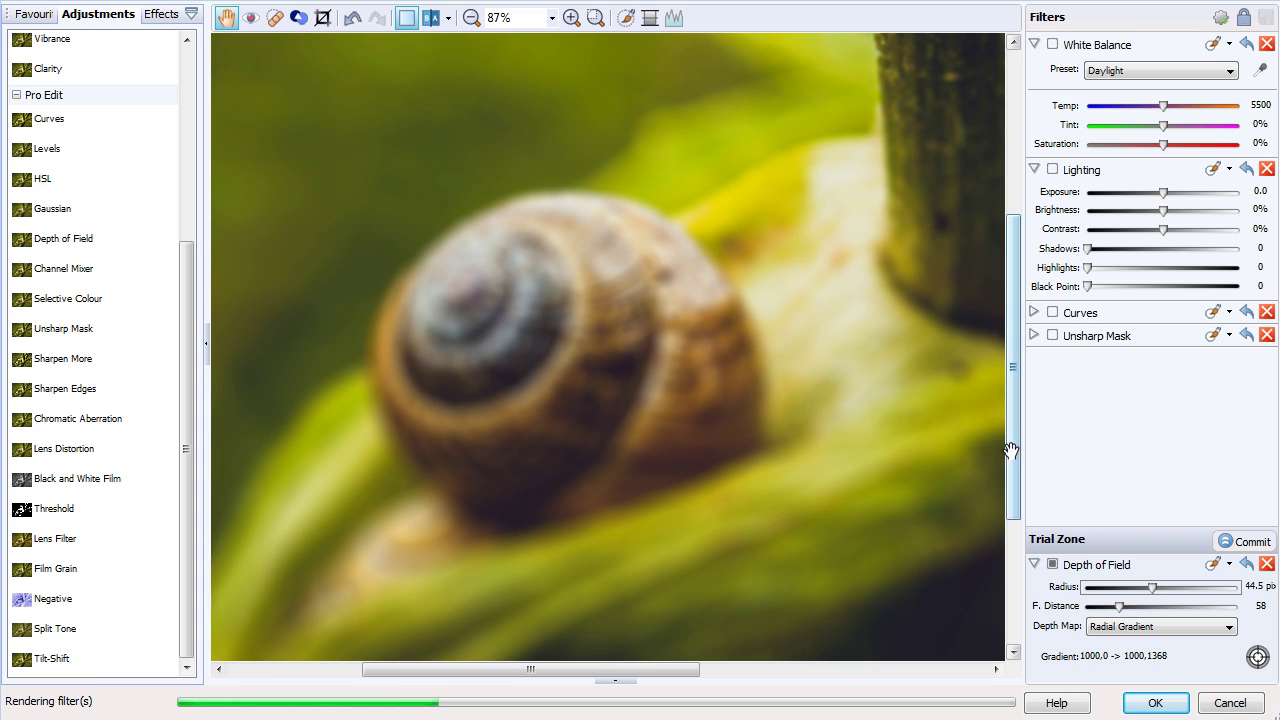
mouse_move(1014, 445)
left_mouse_down()
mouse_move(1014, 330)
mouse_move(1000, 438)
left_mouse_up()
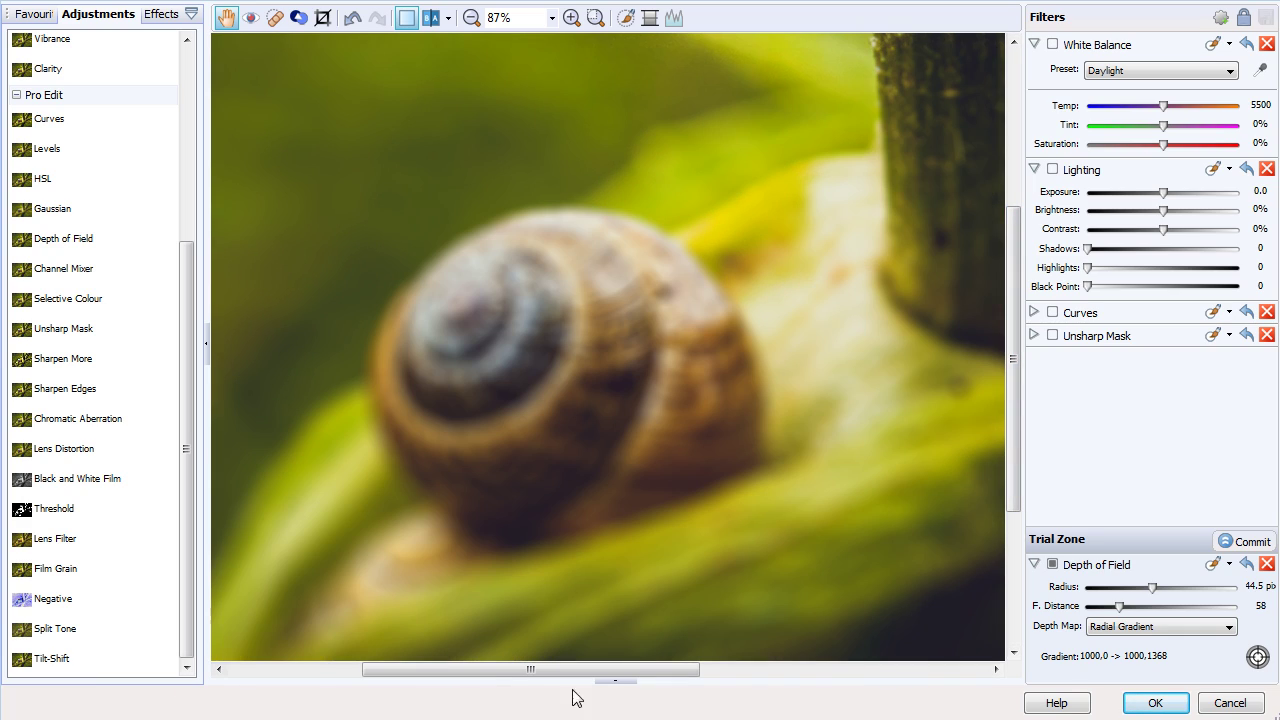
left_click_drag(1010, 366, 1010, 372)
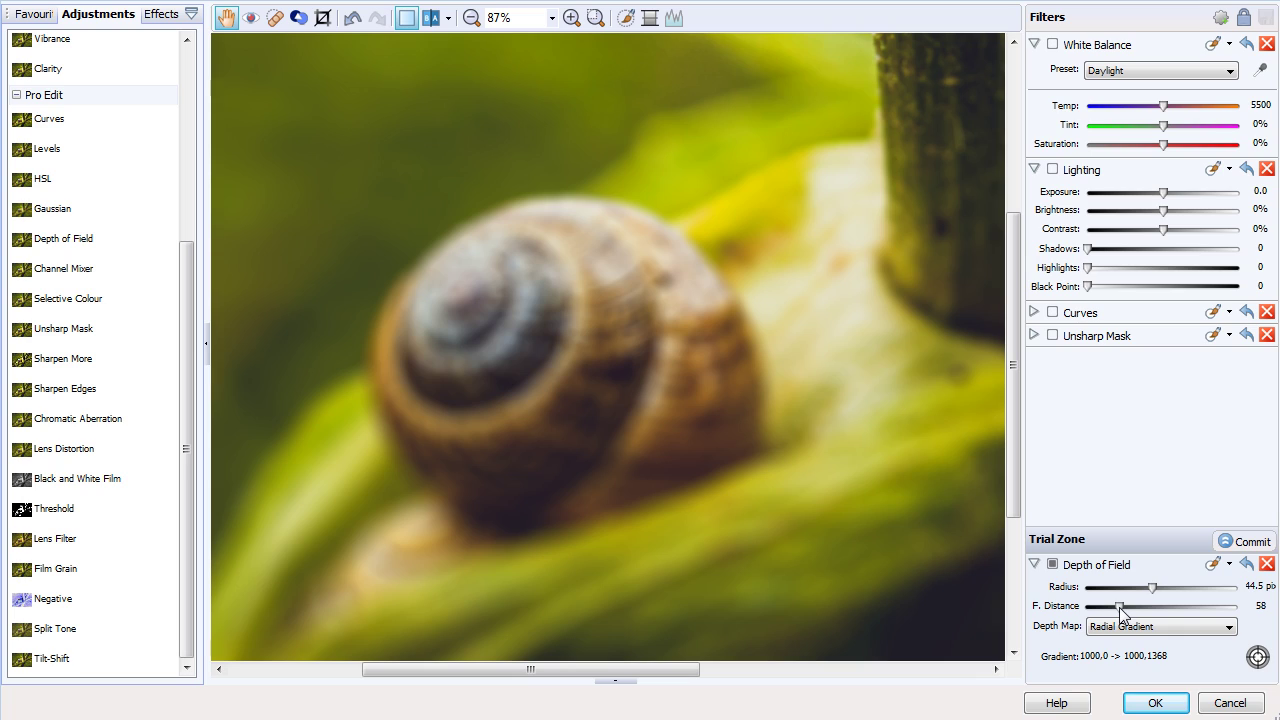
left_click_drag(1120, 614, 1174, 617)
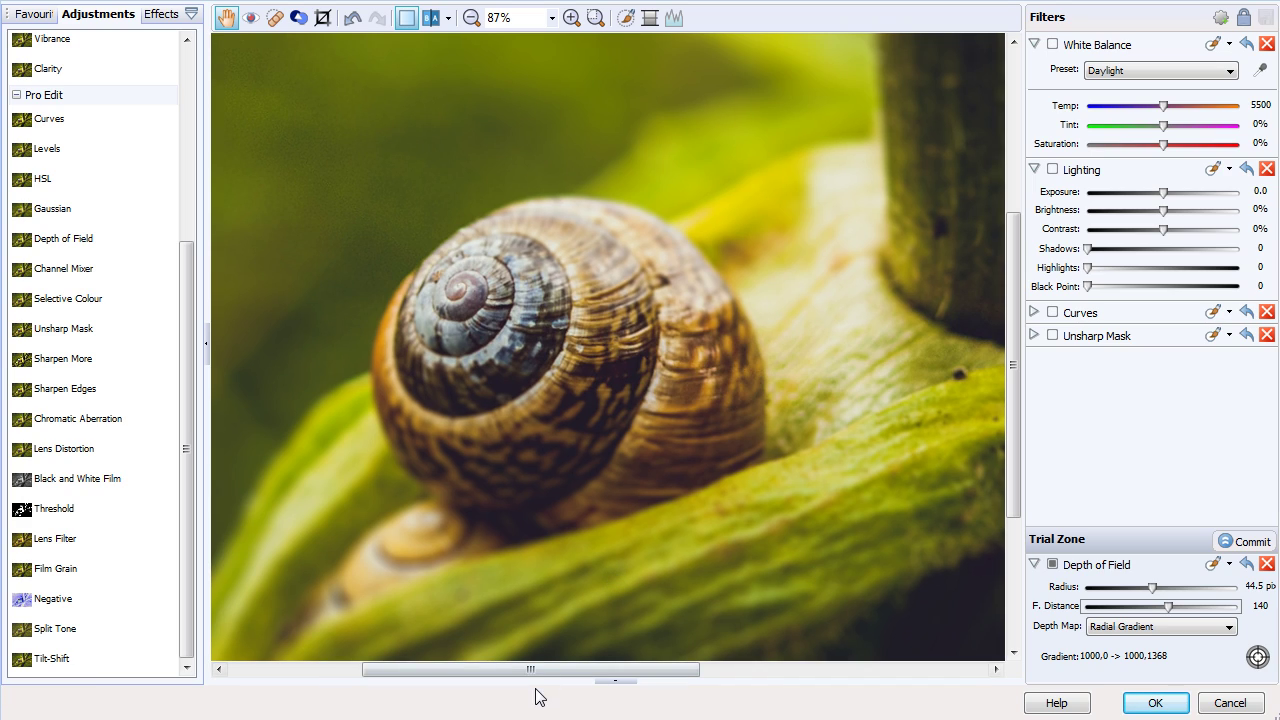
left_click_drag(535, 669, 760, 631)
- Zoom out to 36% and show a split before/after comparison, moving the divider
scroll(766, 543, "up", 5)
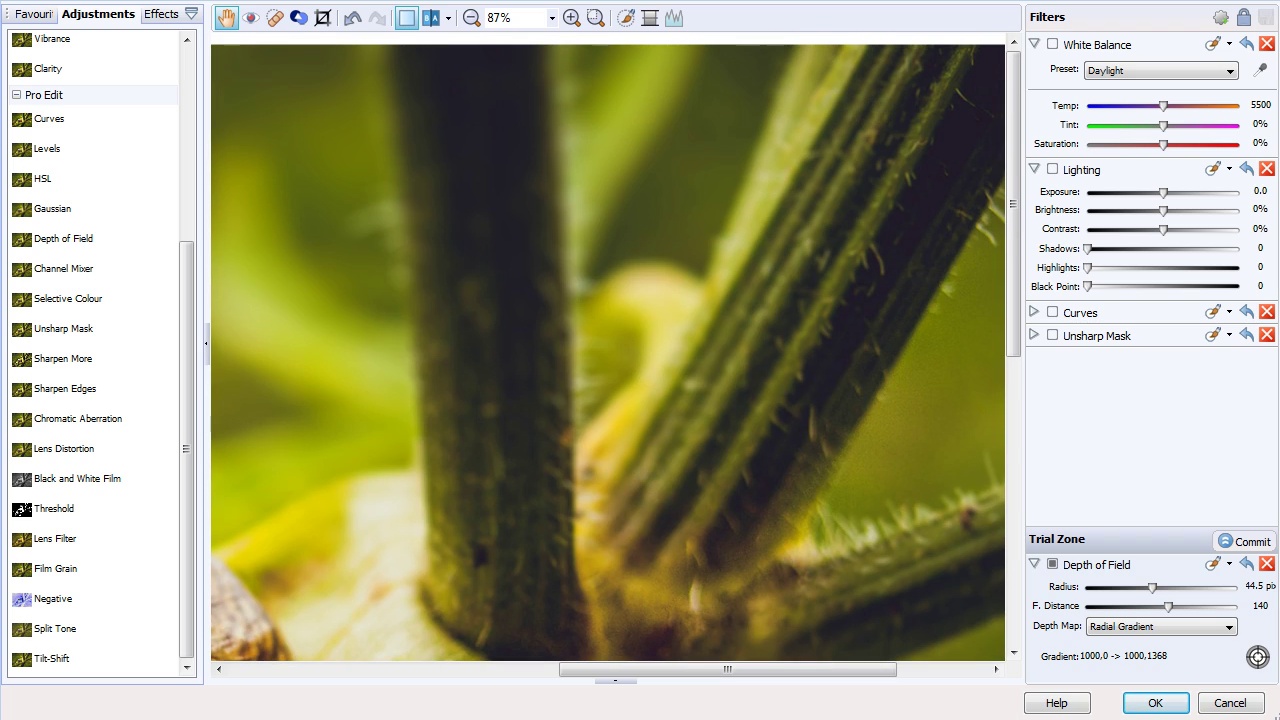
left_click(471, 18)
left_click(471, 18)
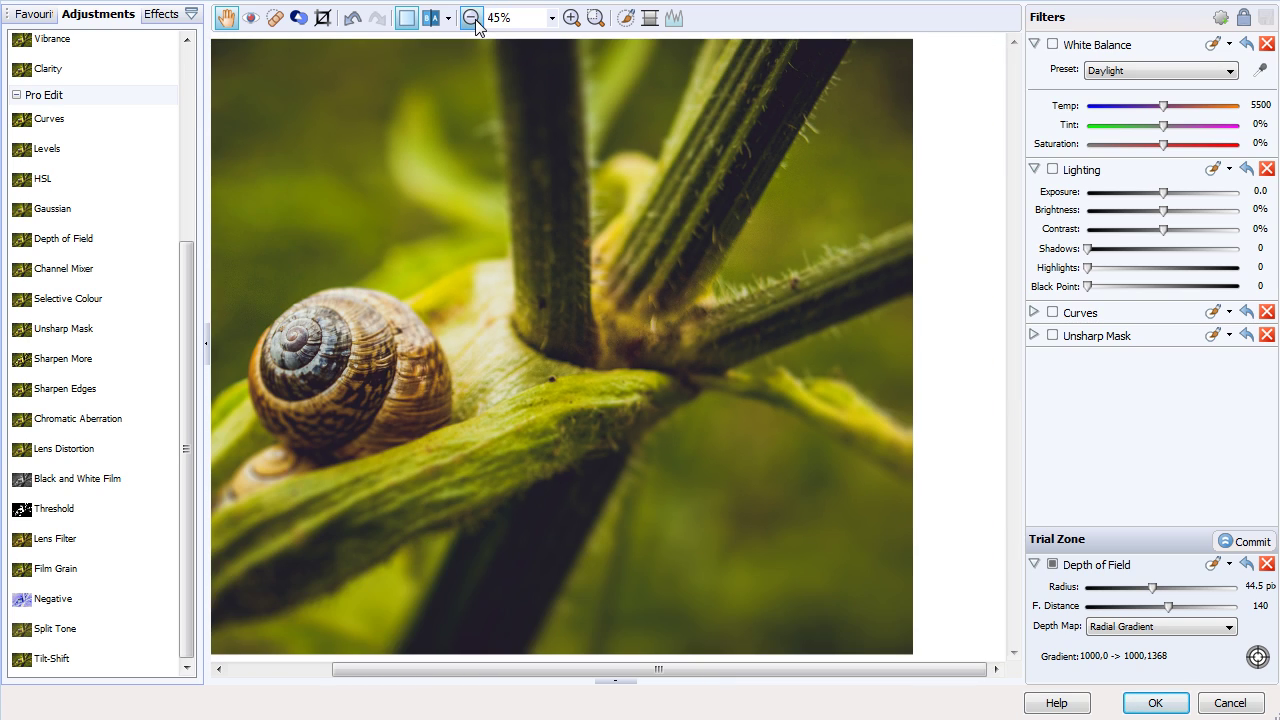
left_click(472, 19)
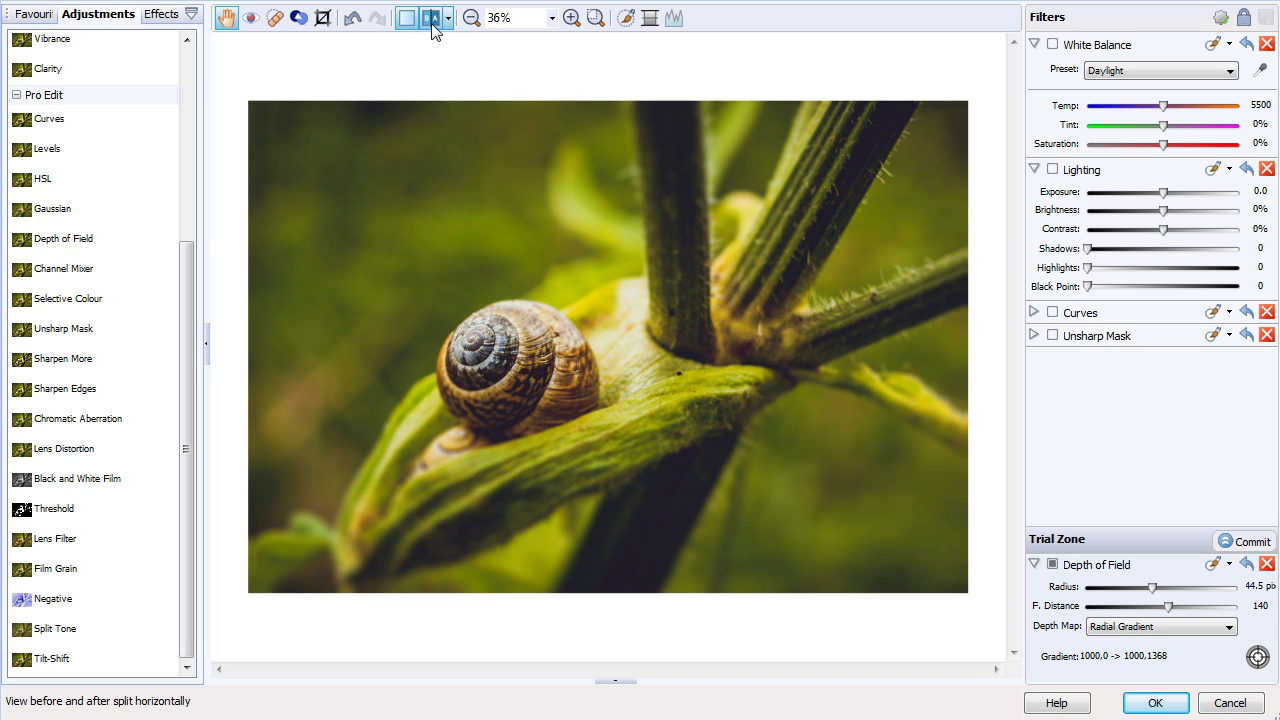
left_click(432, 20)
left_click_drag(553, 341, 316, 468)
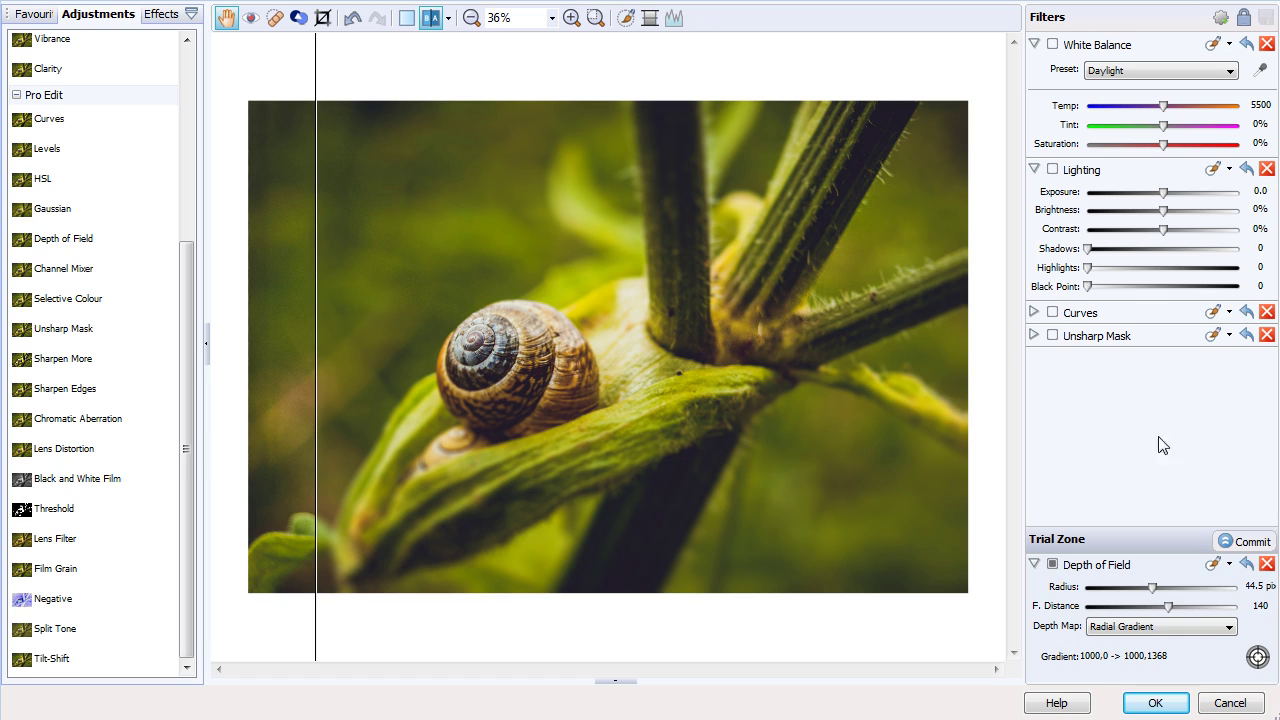
- Discard the Depth of Field trial and preview a Lens Vignette at intensity -14
left_click(1266, 564)
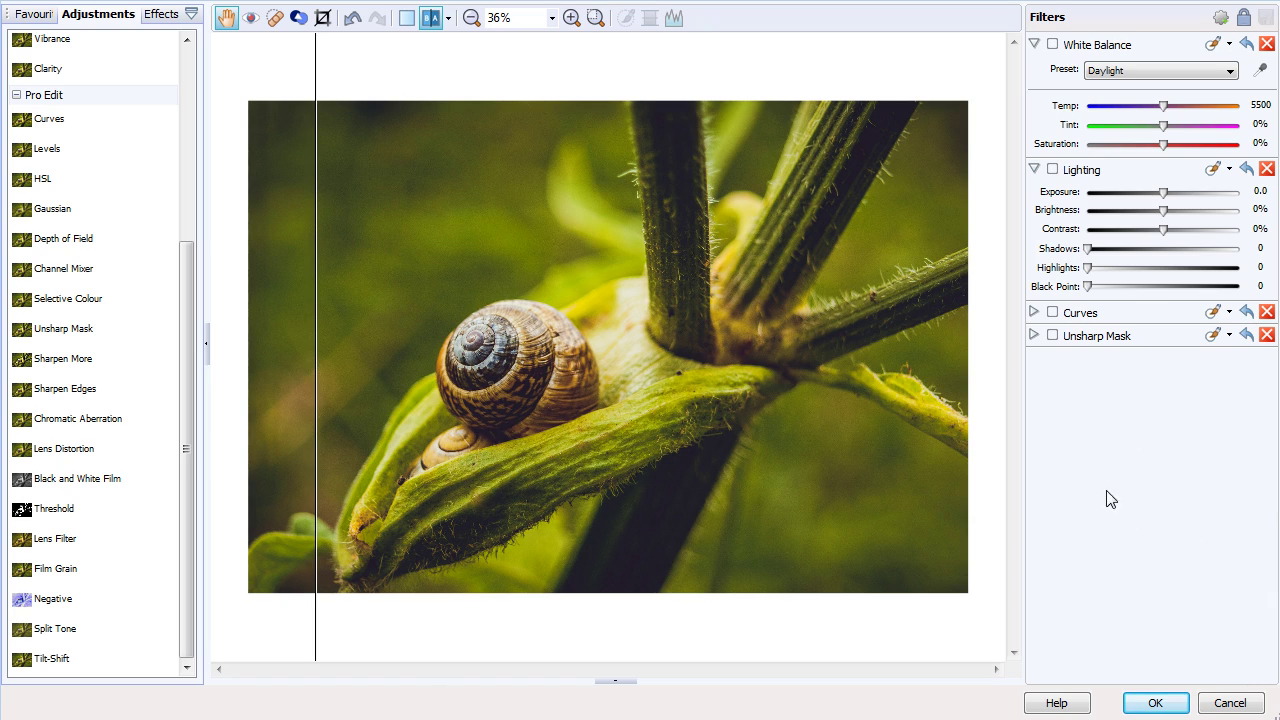
left_click(406, 18)
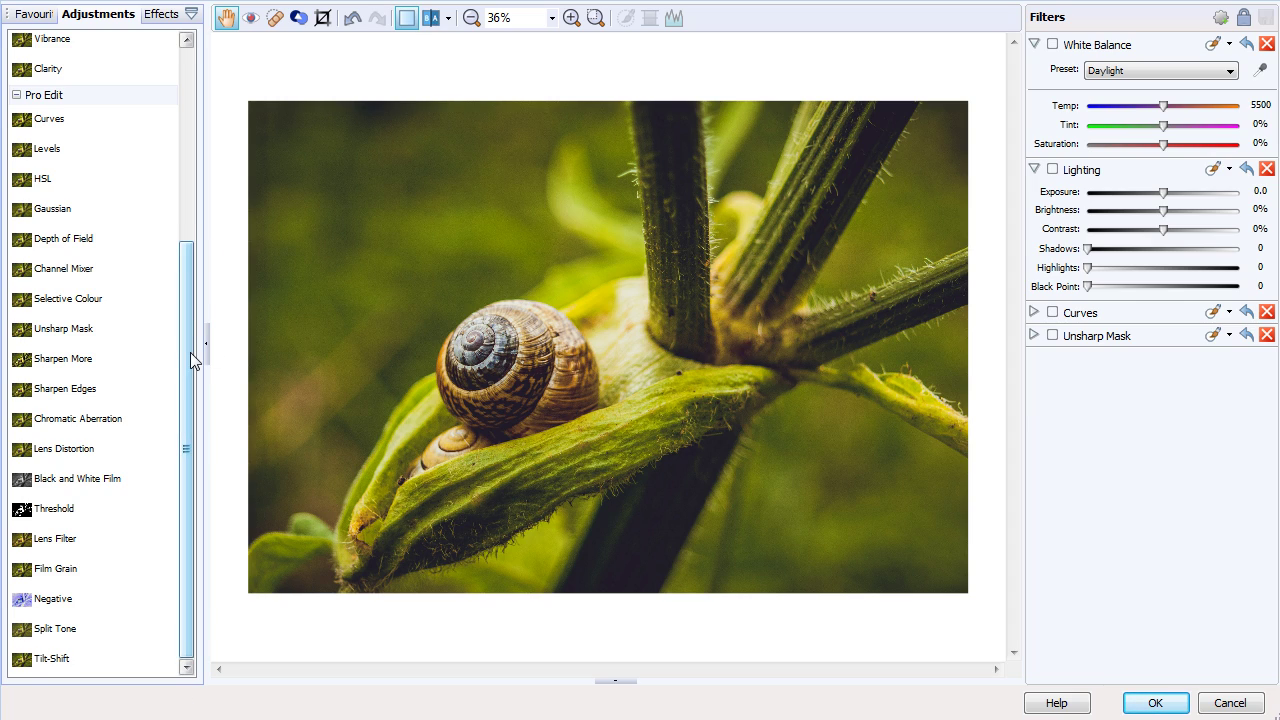
left_click_drag(190, 352, 200, 137)
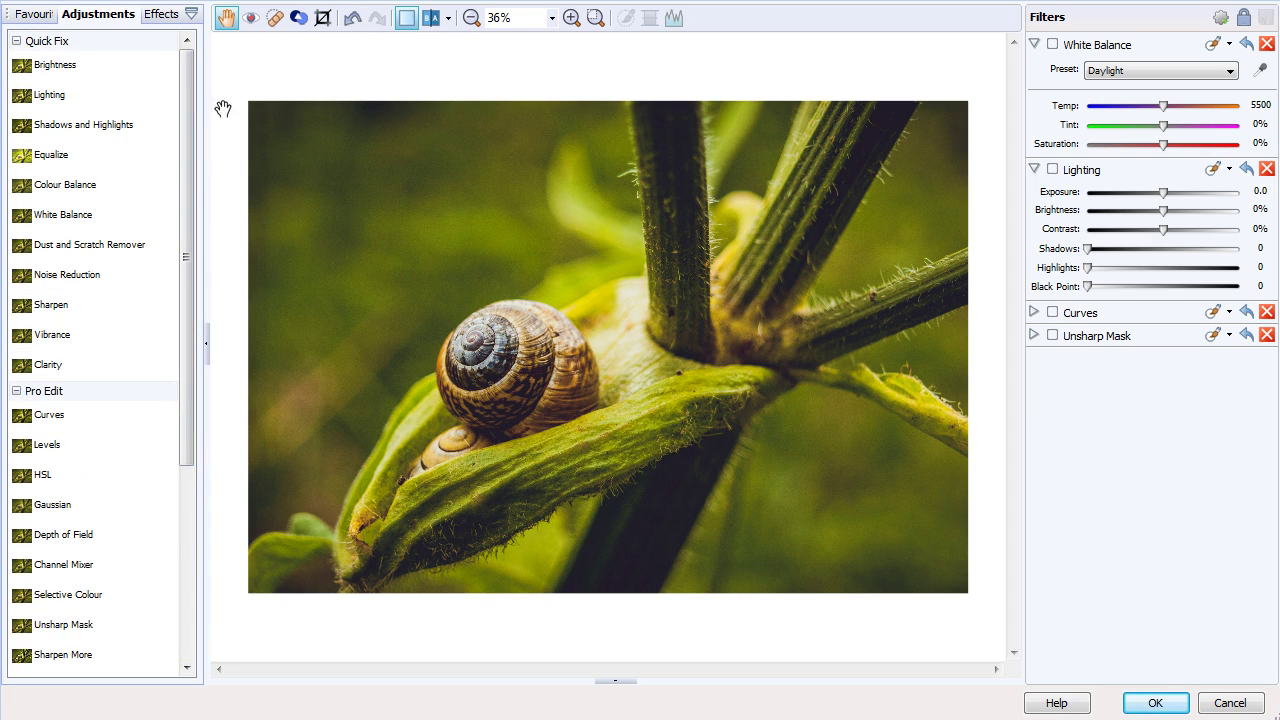
left_click(161, 14)
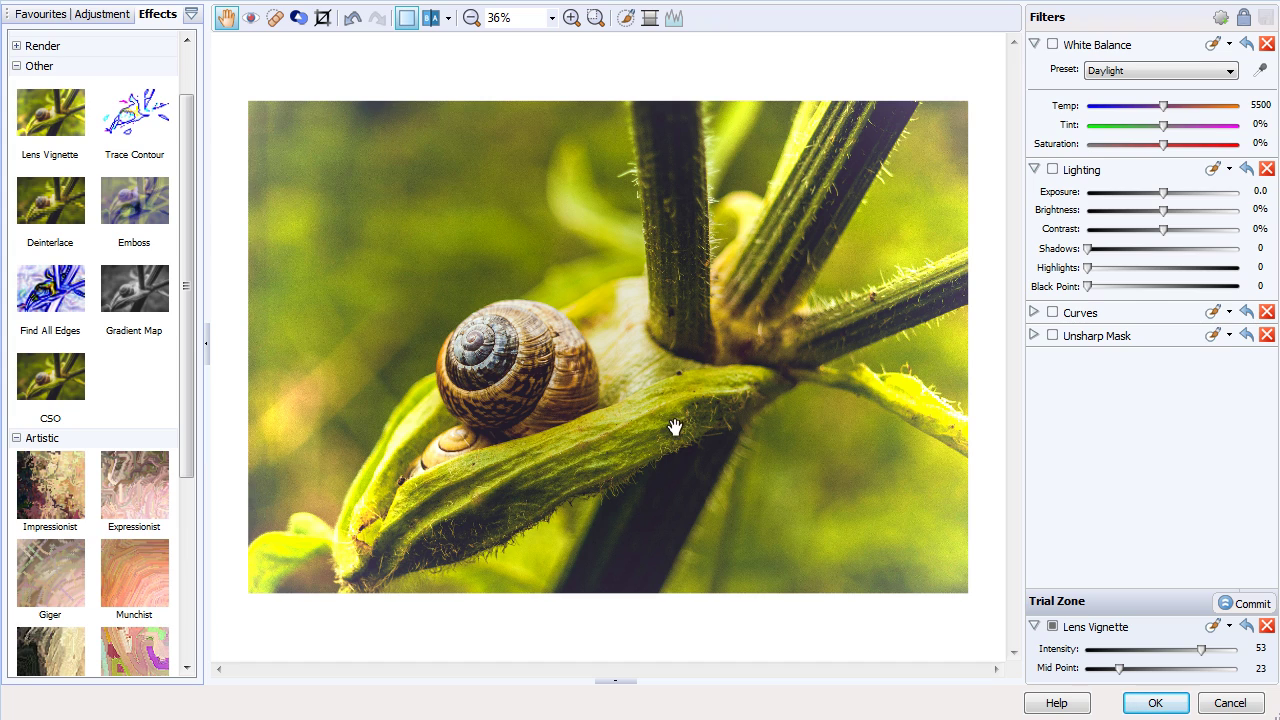
left_click_drag(1186, 643, 1108, 677)
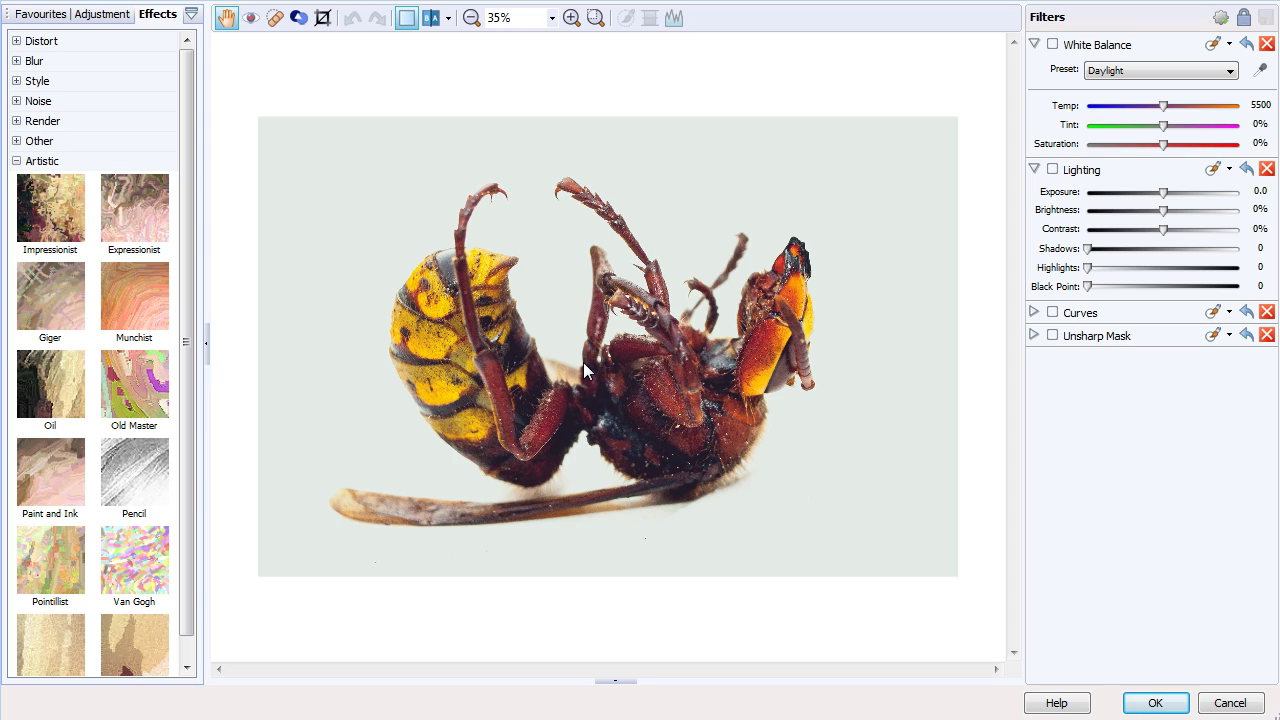
- Apply Diffuse Glow from the Render effects to the wasp photo, toggling its preview off
left_click(16, 121)
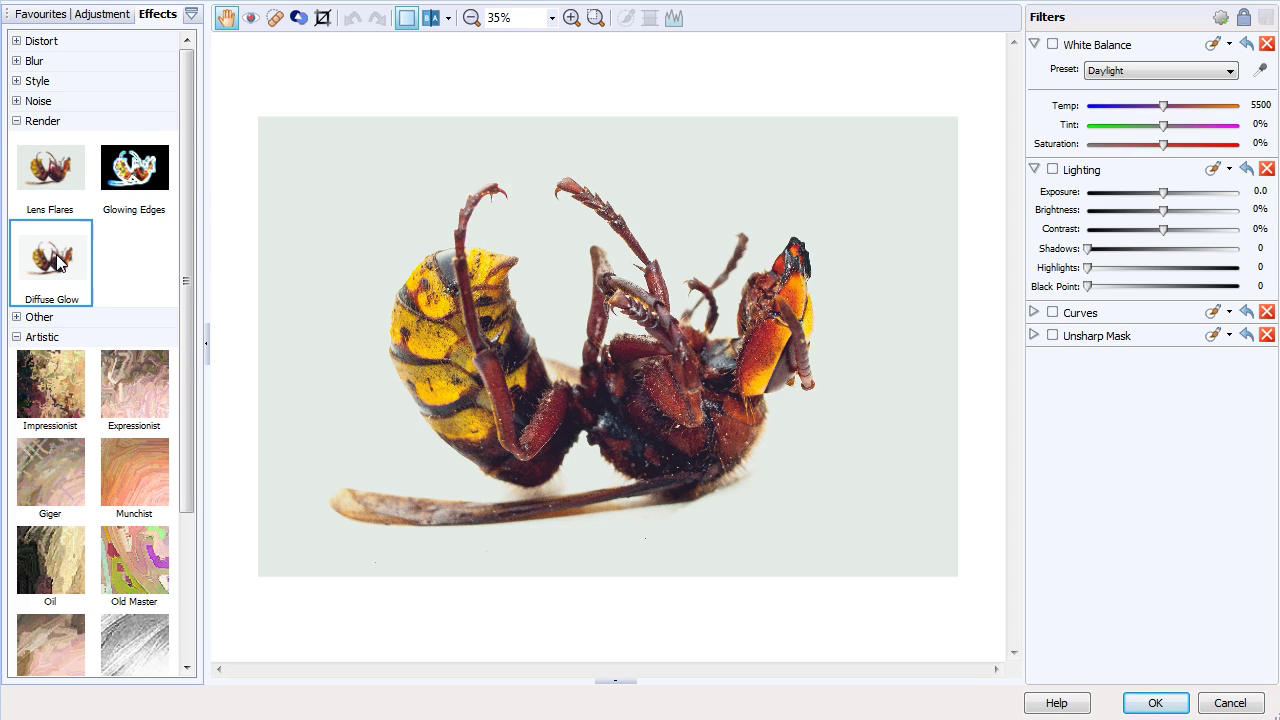
left_click_drag(57, 272, 443, 420)
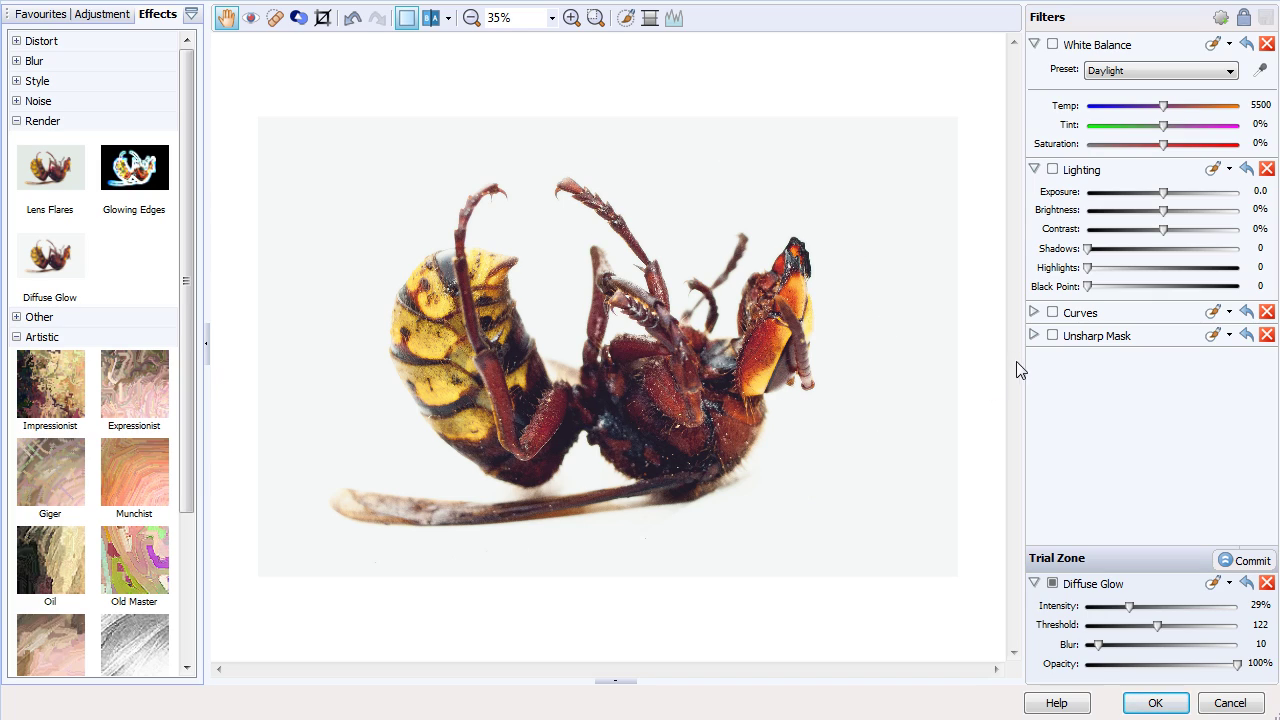
left_click(1053, 585)
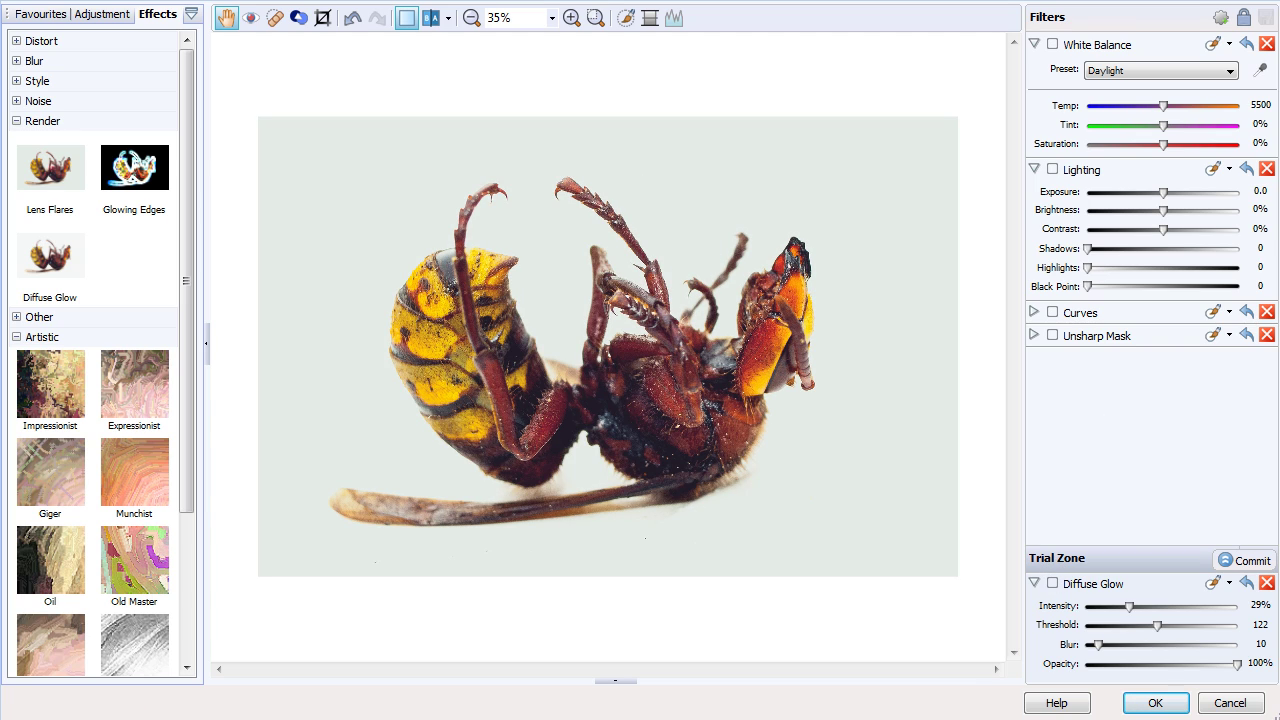
- Inspect the wasp close up, zoom back out, and re-enable Diffuse Glow
left_click(572, 18)
left_click(572, 18)
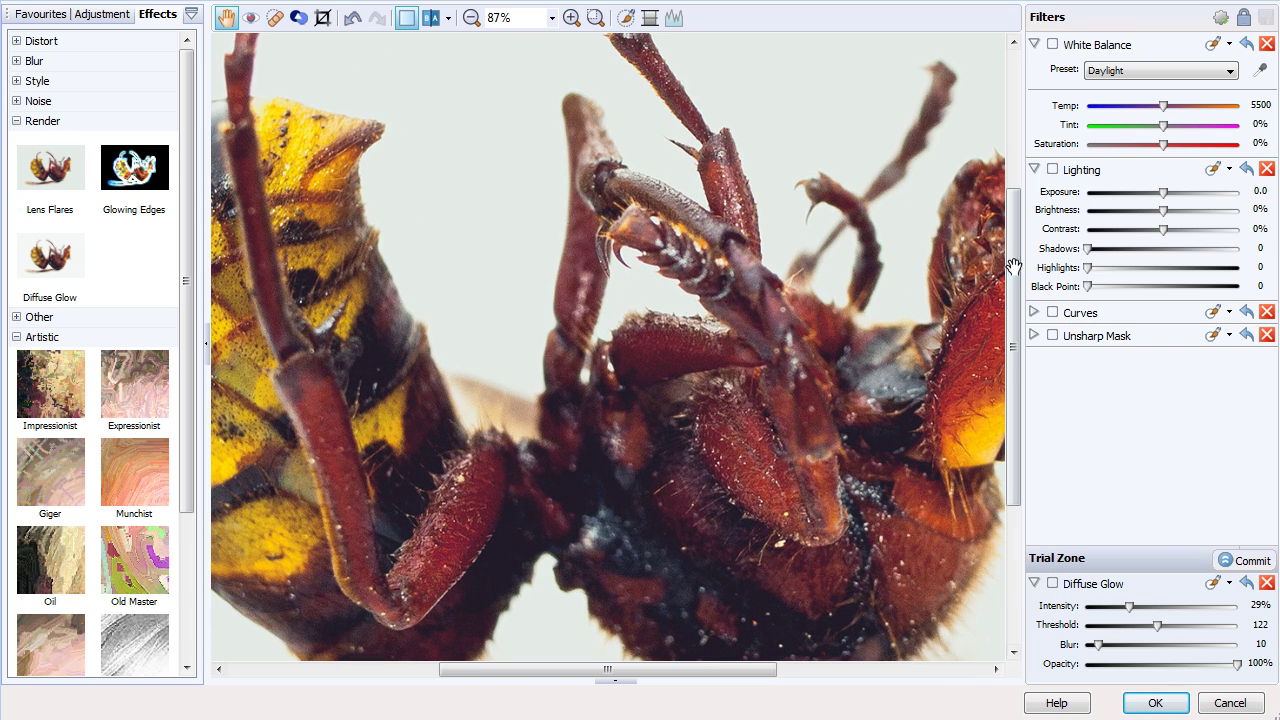
scroll(1014, 267, "up", 3)
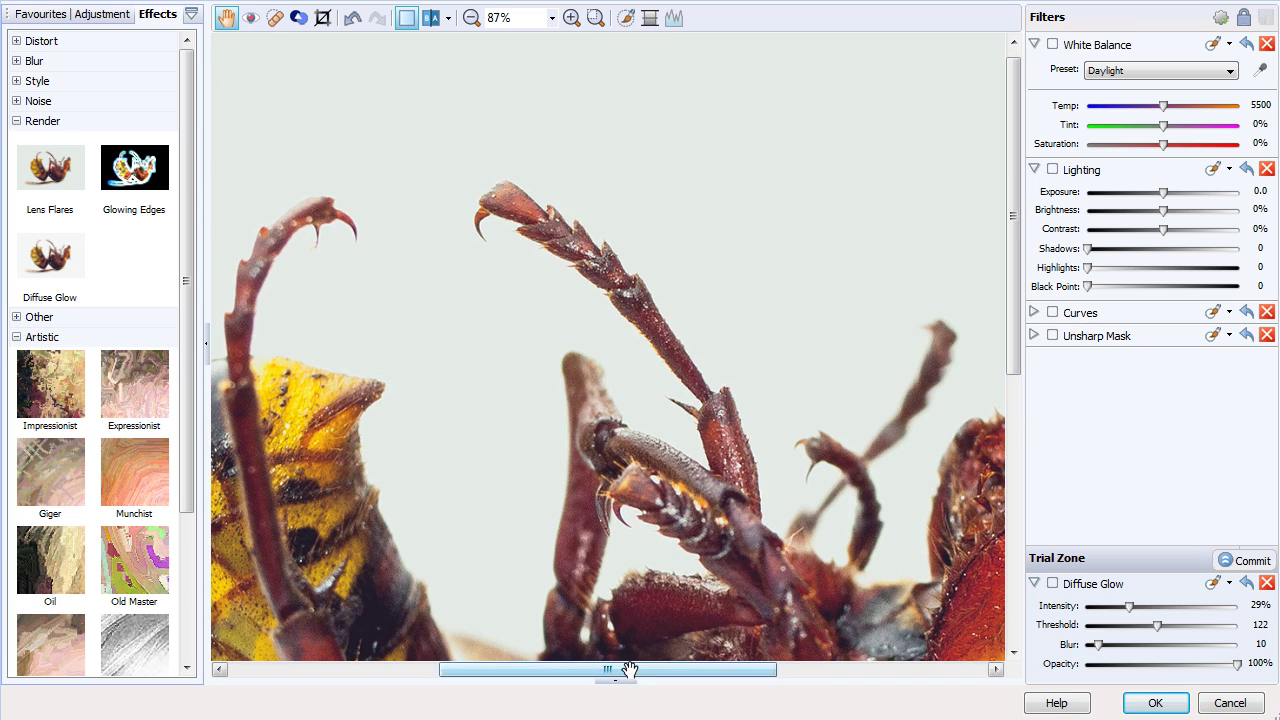
left_click_drag(632, 670, 403, 651)
scroll(763, 462, "down", 5)
left_click_drag(500, 668, 738, 672)
left_click(471, 18)
left_click(471, 18)
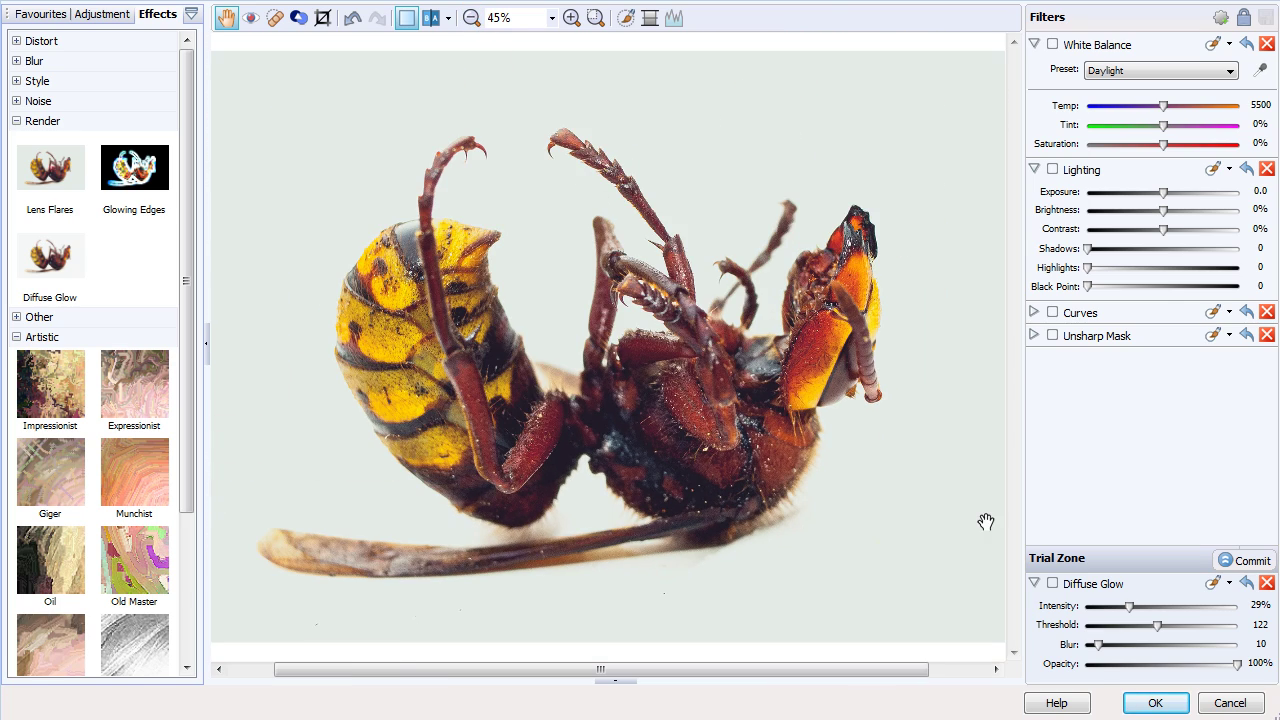
left_click(472, 18)
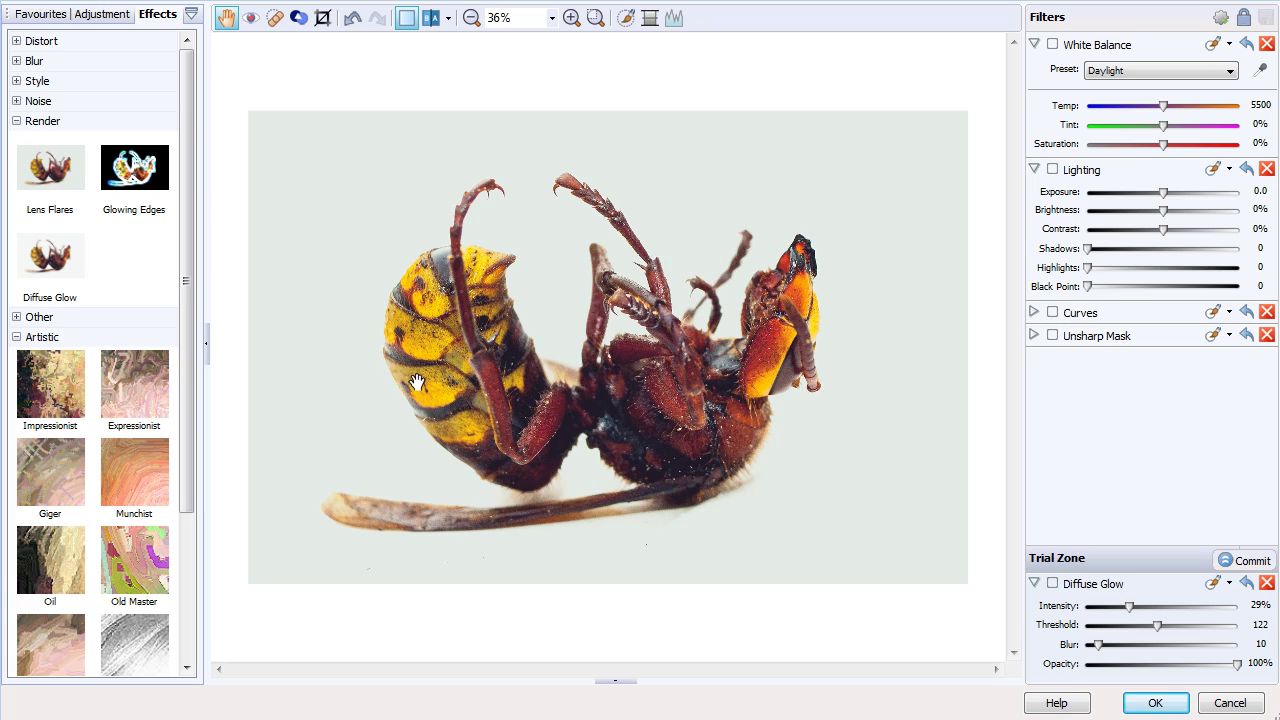
left_click(1052, 584)
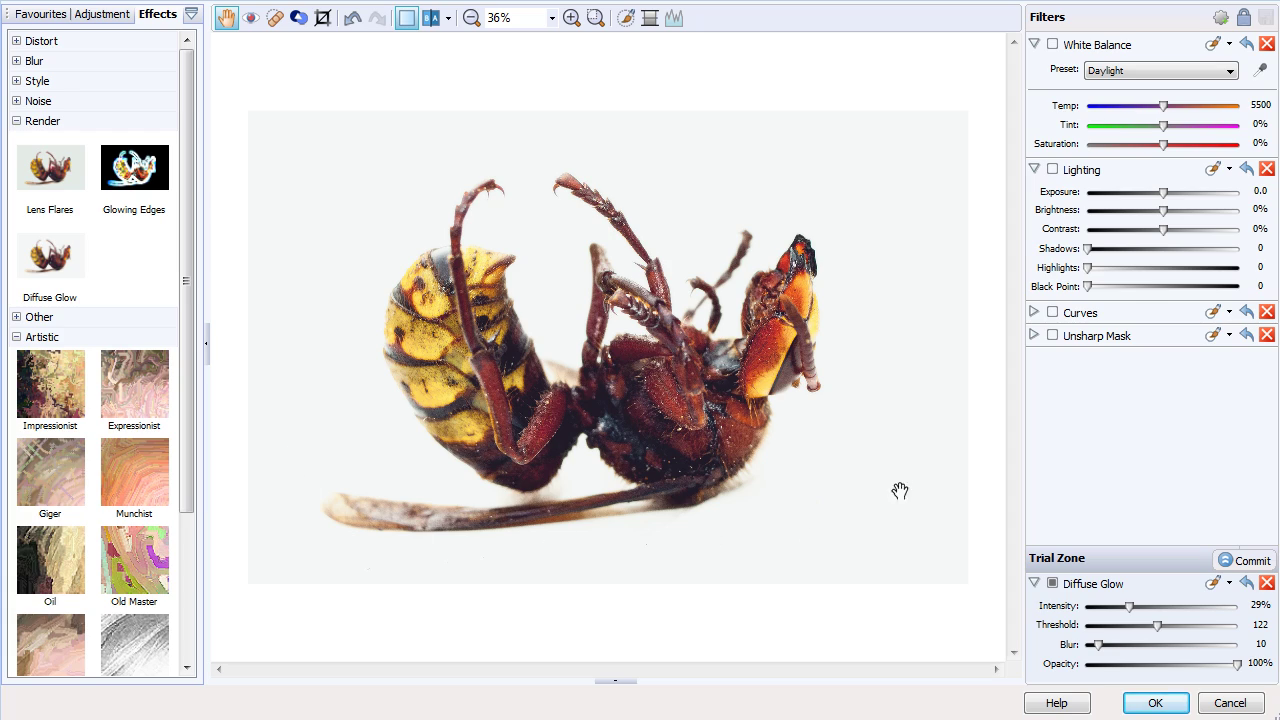
- Raise the wasp's diffuse glow intensity to 40% and increase the blur, zooming in to judge it
mouse_move(1129, 606)
left_mouse_down()
mouse_move(1168, 609)
mouse_move(1147, 605)
left_mouse_up()
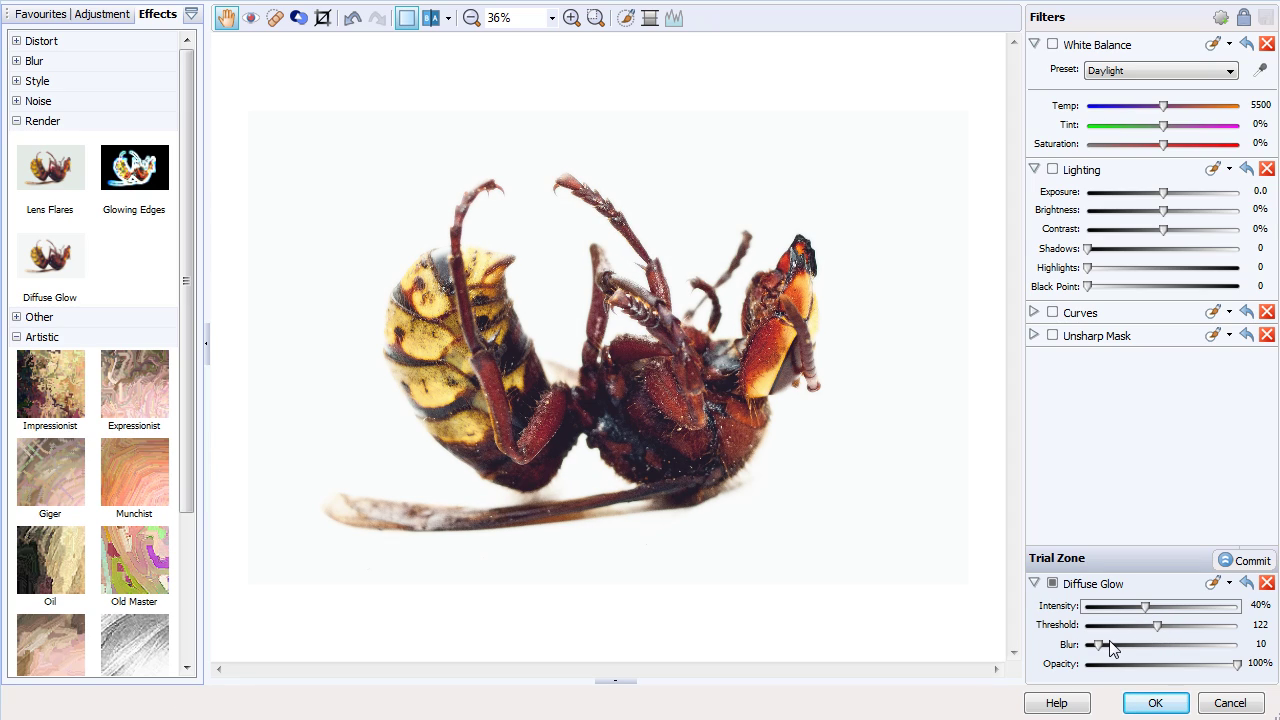
mouse_move(1099, 647)
left_mouse_down()
mouse_move(1136, 647)
mouse_move(1114, 648)
left_mouse_up()
left_click(570, 19)
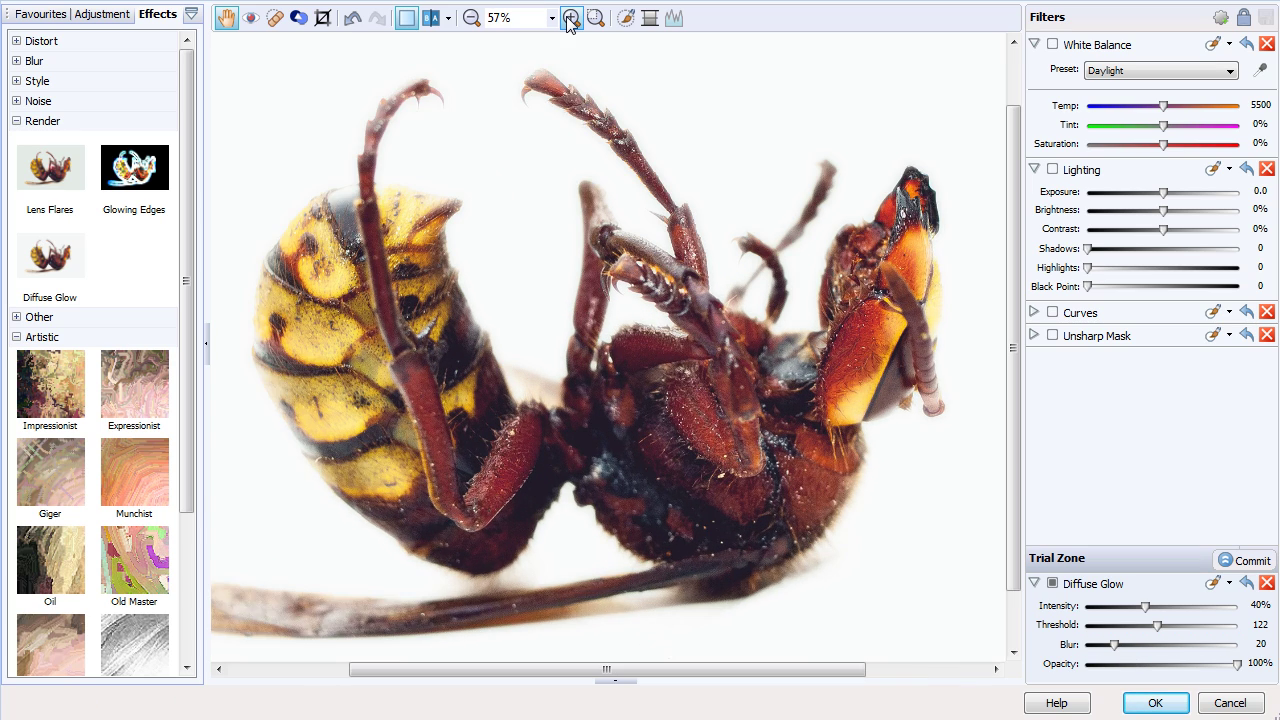
left_click(570, 19)
left_click_drag(1013, 385, 1027, 323)
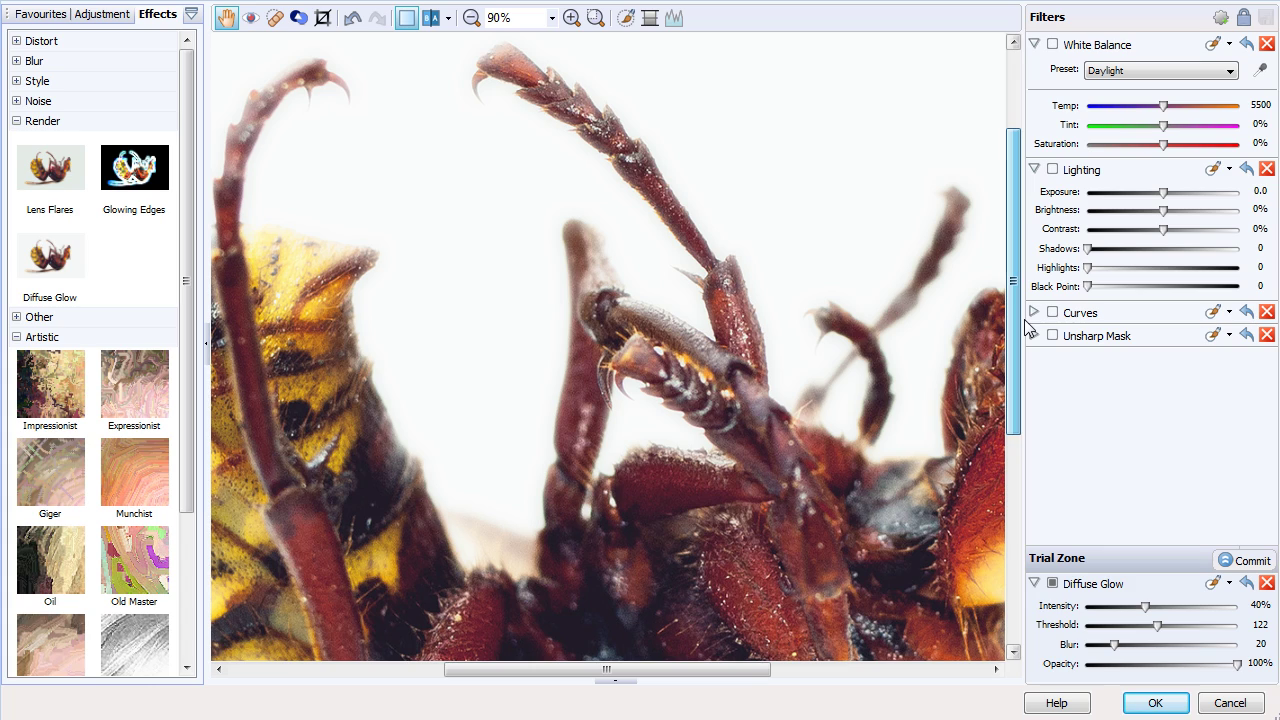
left_click_drag(749, 668, 686, 673)
scroll(677, 523, "down", 3)
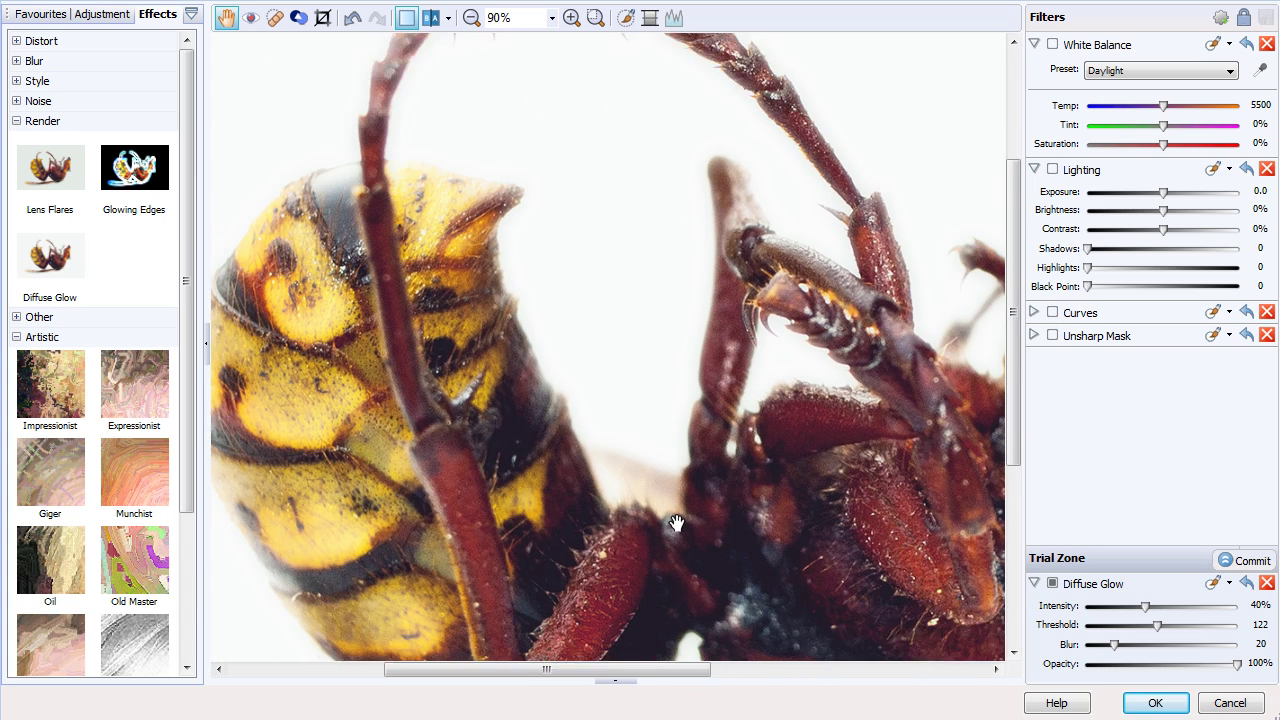
- Fine-tune the glow blur to 27 and test a lower glow opacity
mouse_move(1118, 650)
left_mouse_down()
mouse_move(1153, 648)
mouse_move(1100, 654)
mouse_move(1125, 645)
left_mouse_up()
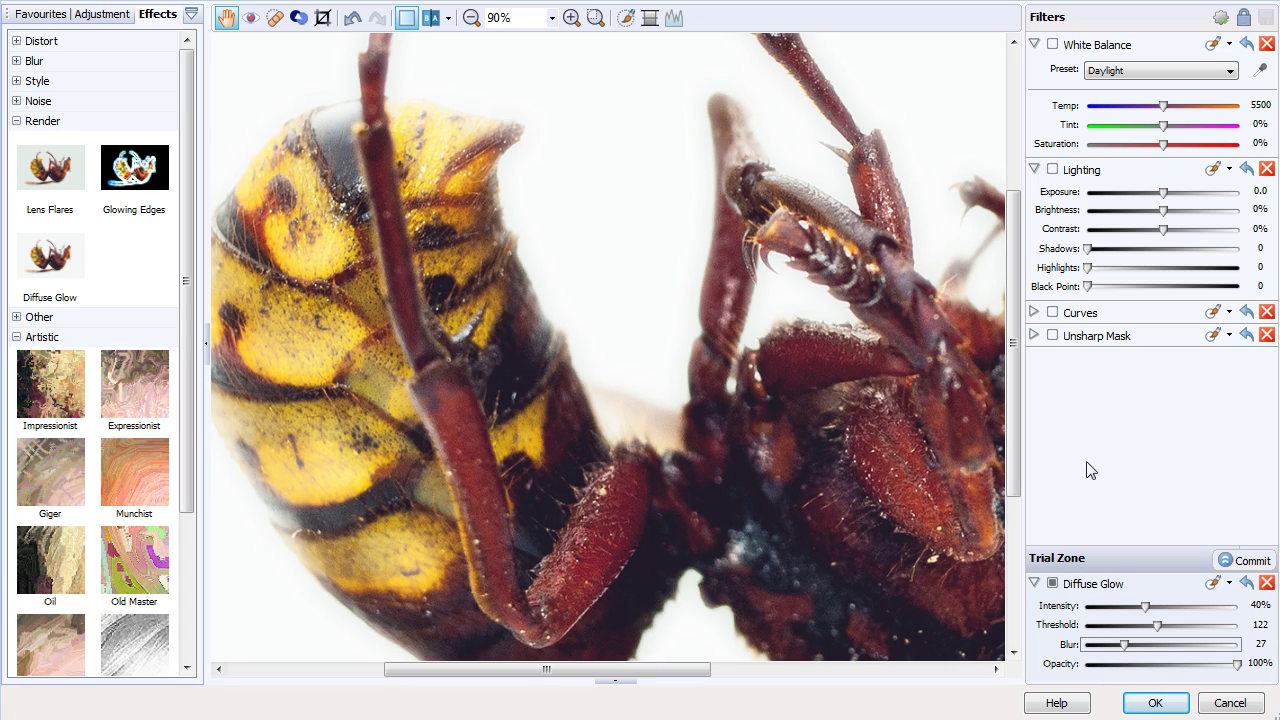
scroll(1012, 452, "up", 2)
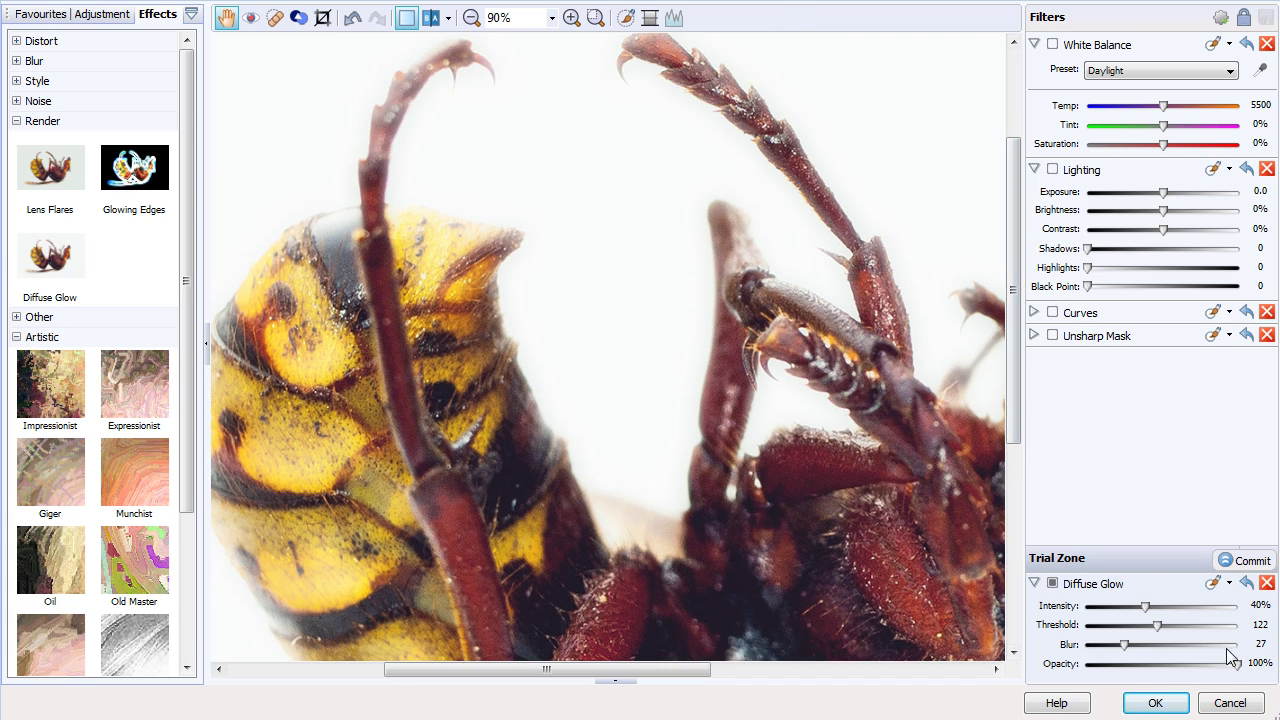
mouse_move(1237, 668)
left_mouse_down()
mouse_move(1089, 668)
mouse_move(1247, 677)
left_mouse_up()
- Apply Black and White Film to the mountain photo and set Red to -200%
left_click(471, 17)
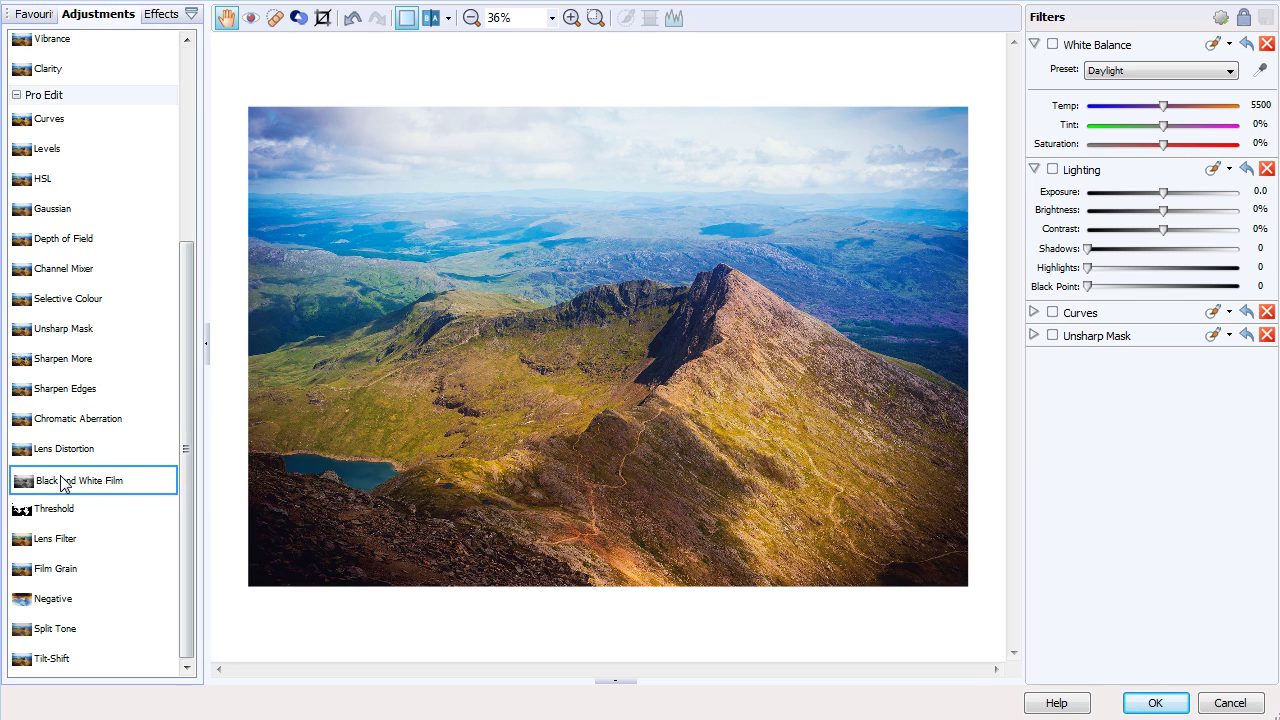
left_click_drag(62, 480, 63, 484)
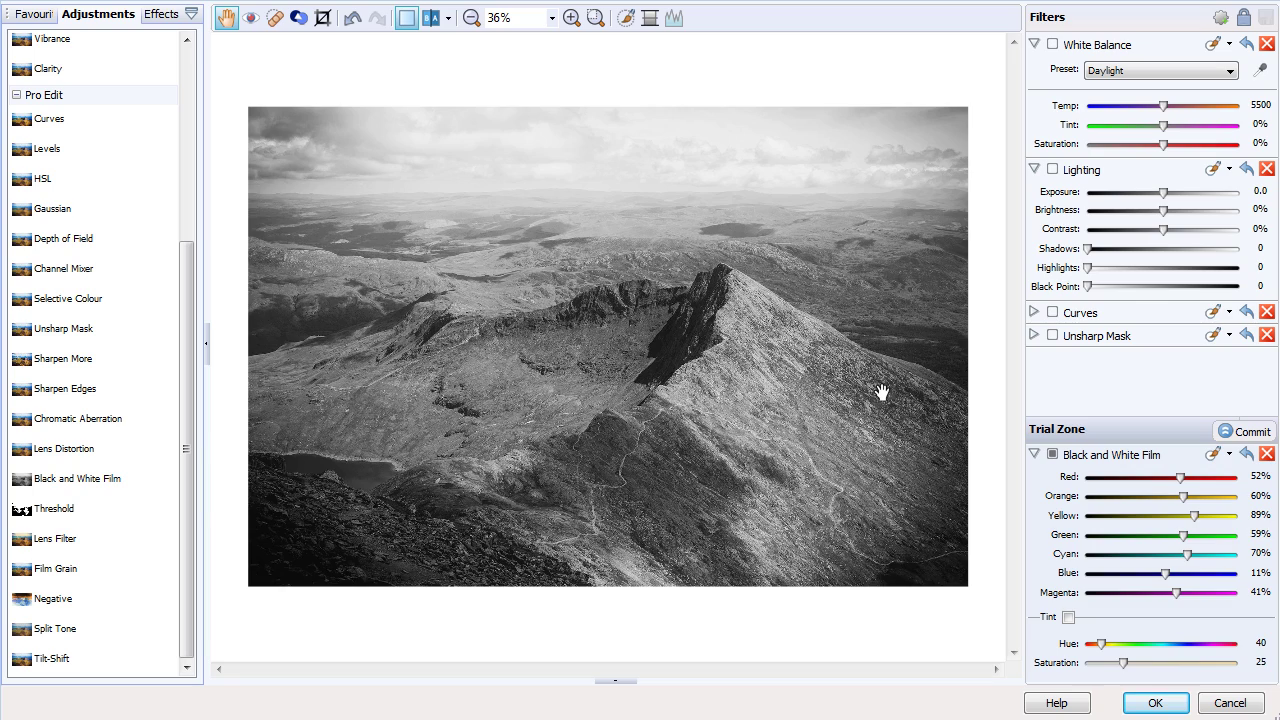
left_click(1169, 478)
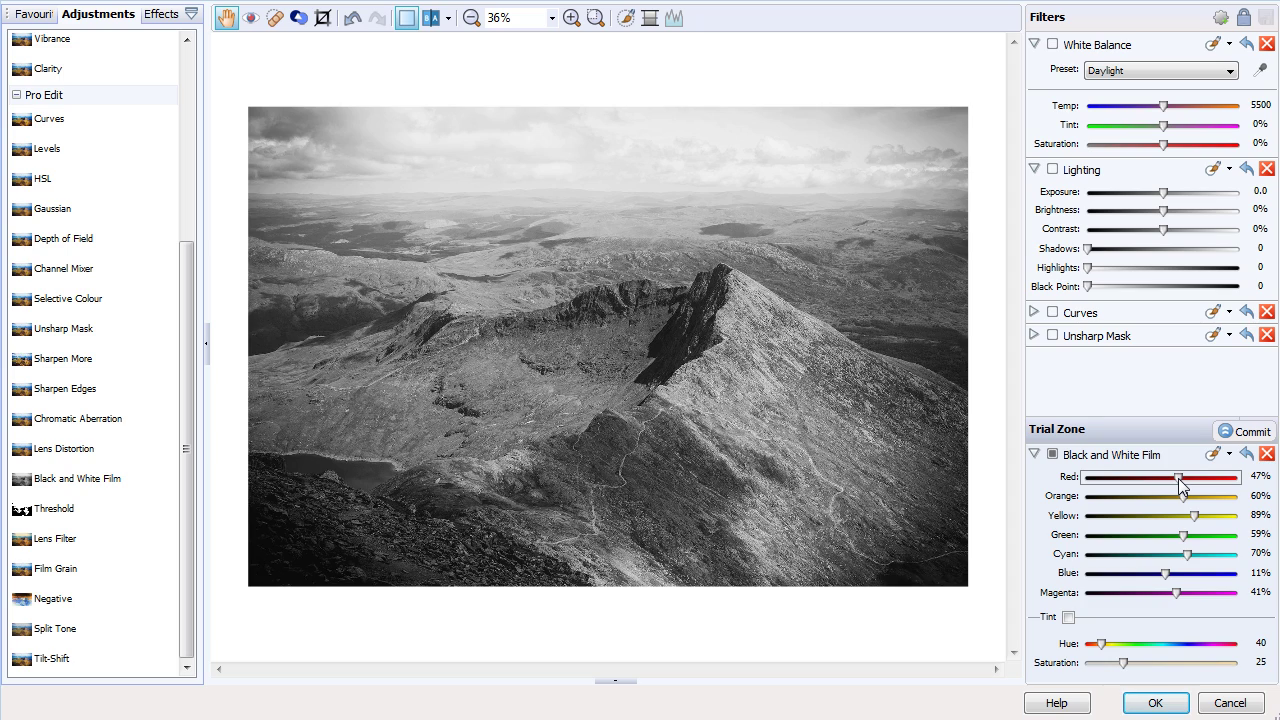
left_click_drag(1172, 484, 1075, 478)
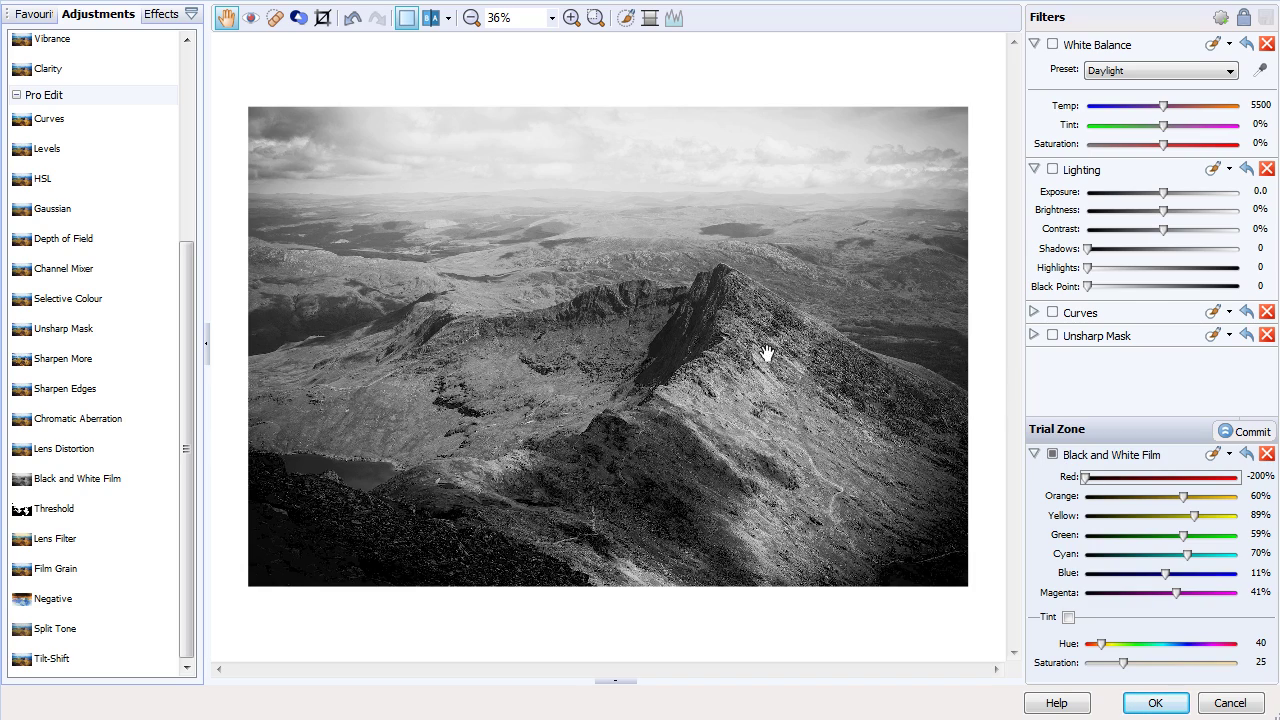
- Compare the mountain with and without the black-and-white filter, then raise Orange to 115%
left_click(1052, 455)
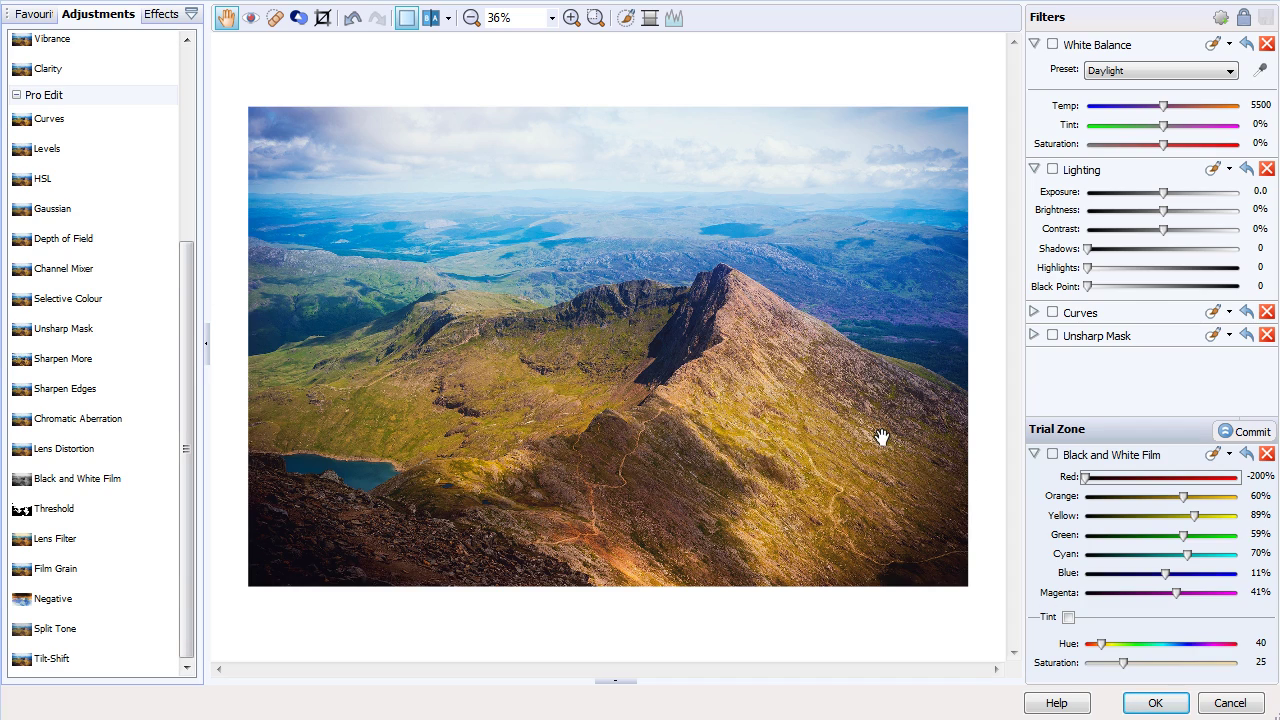
left_click(1053, 455)
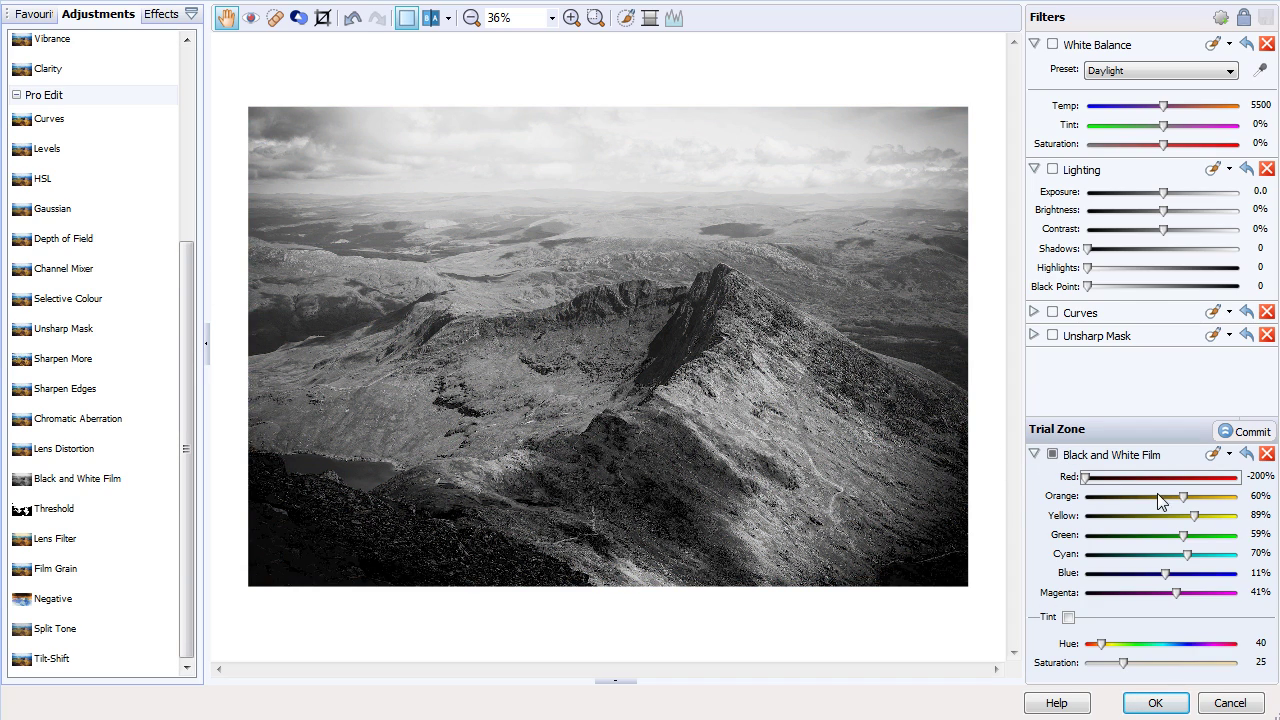
mouse_move(1188, 505)
left_mouse_down()
mouse_move(1137, 496)
mouse_move(1223, 505)
mouse_move(1212, 507)
left_mouse_up()
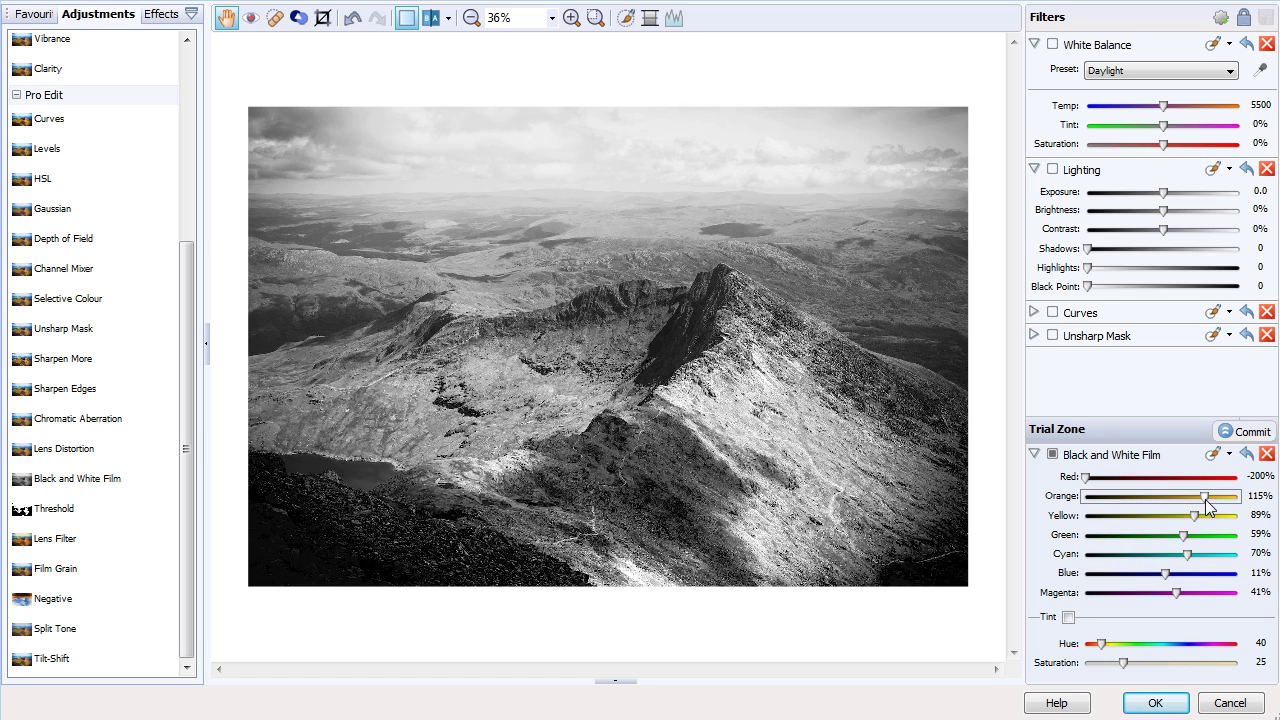
left_click(571, 17)
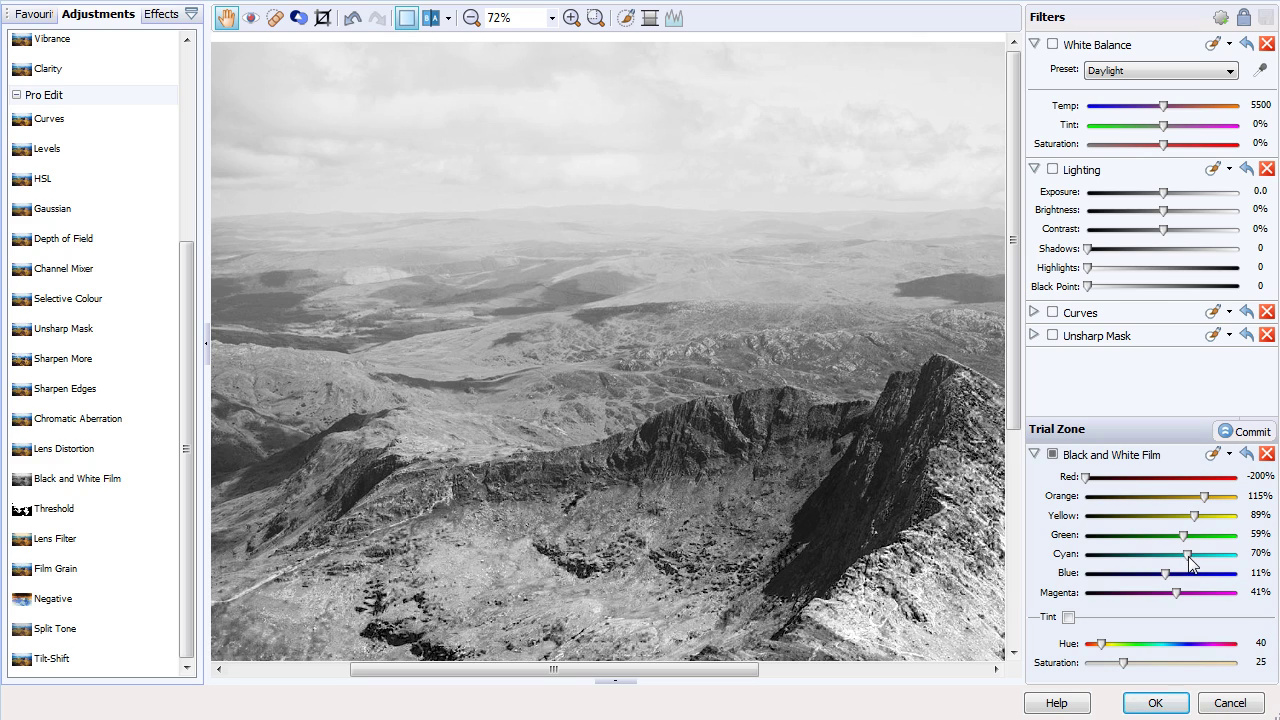
- Set Cyan to 2% and bring Blue back to 0% in the black-and-white mix
left_click_drag(1188, 556, 1148, 574)
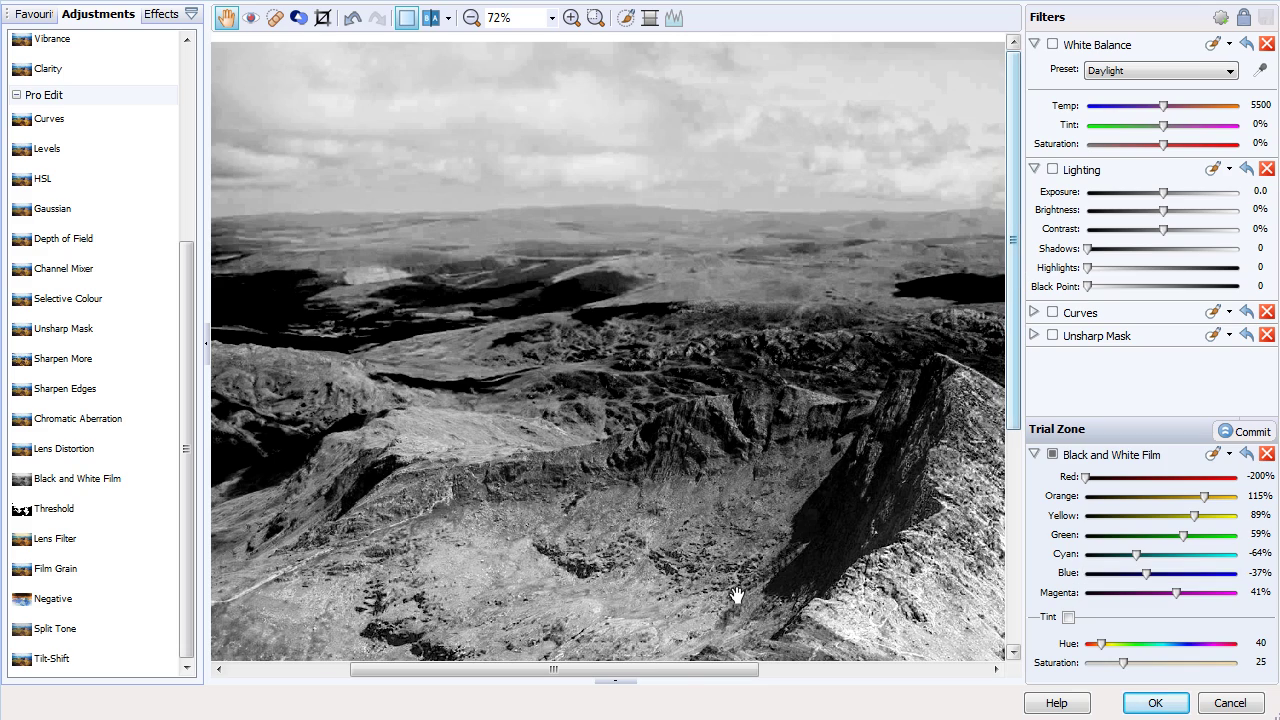
left_click_drag(686, 671, 784, 669)
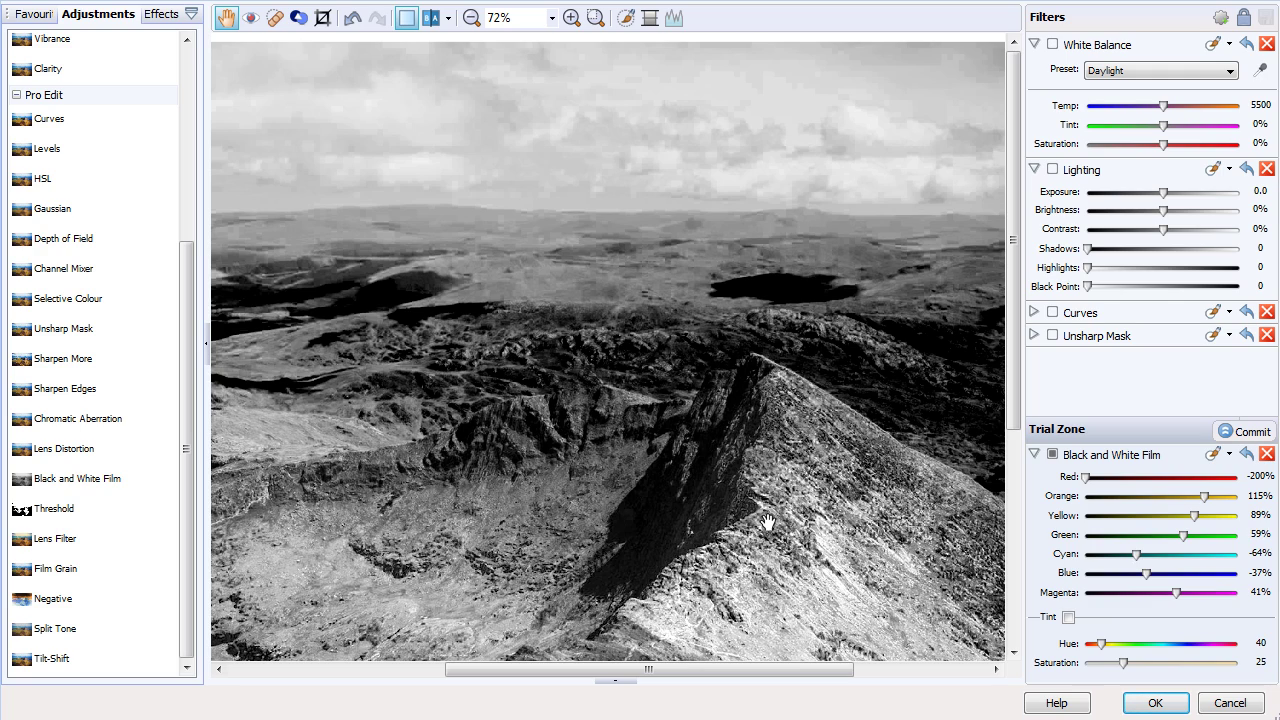
left_click_drag(713, 672, 657, 672)
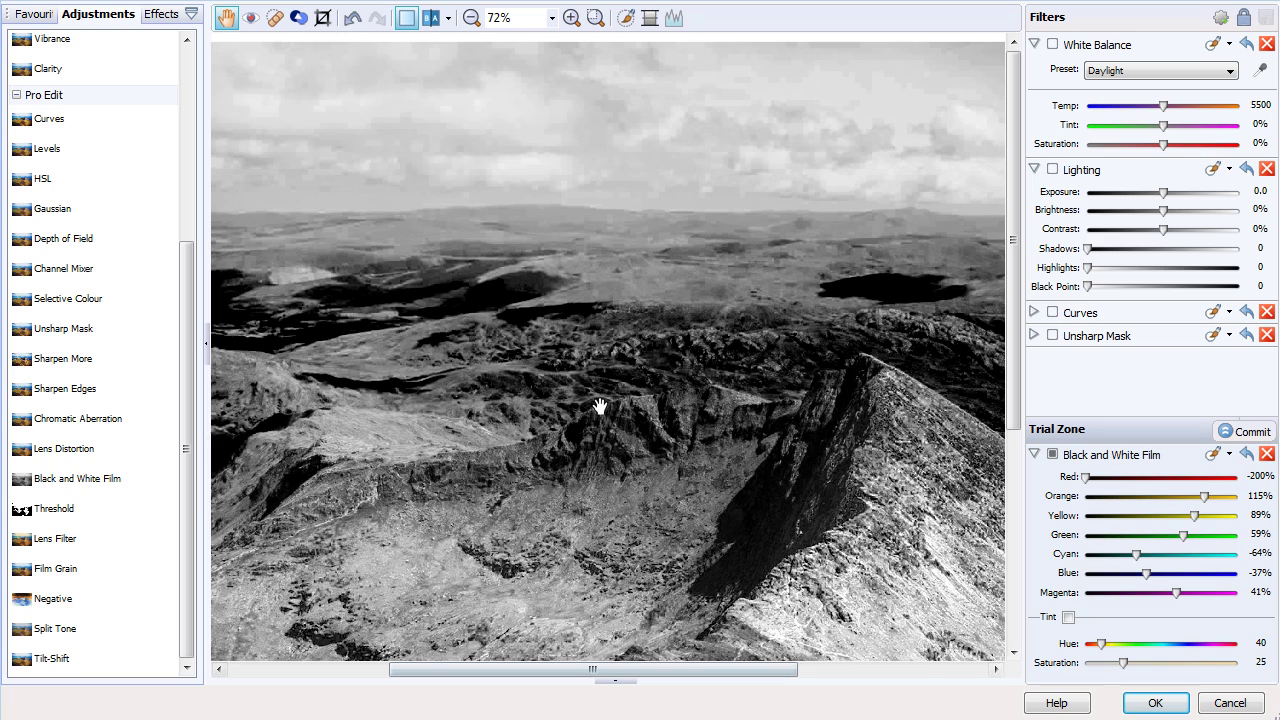
mouse_move(1144, 572)
left_mouse_down()
mouse_move(1161, 572)
mouse_move(1137, 550)
mouse_move(1161, 554)
left_mouse_up()
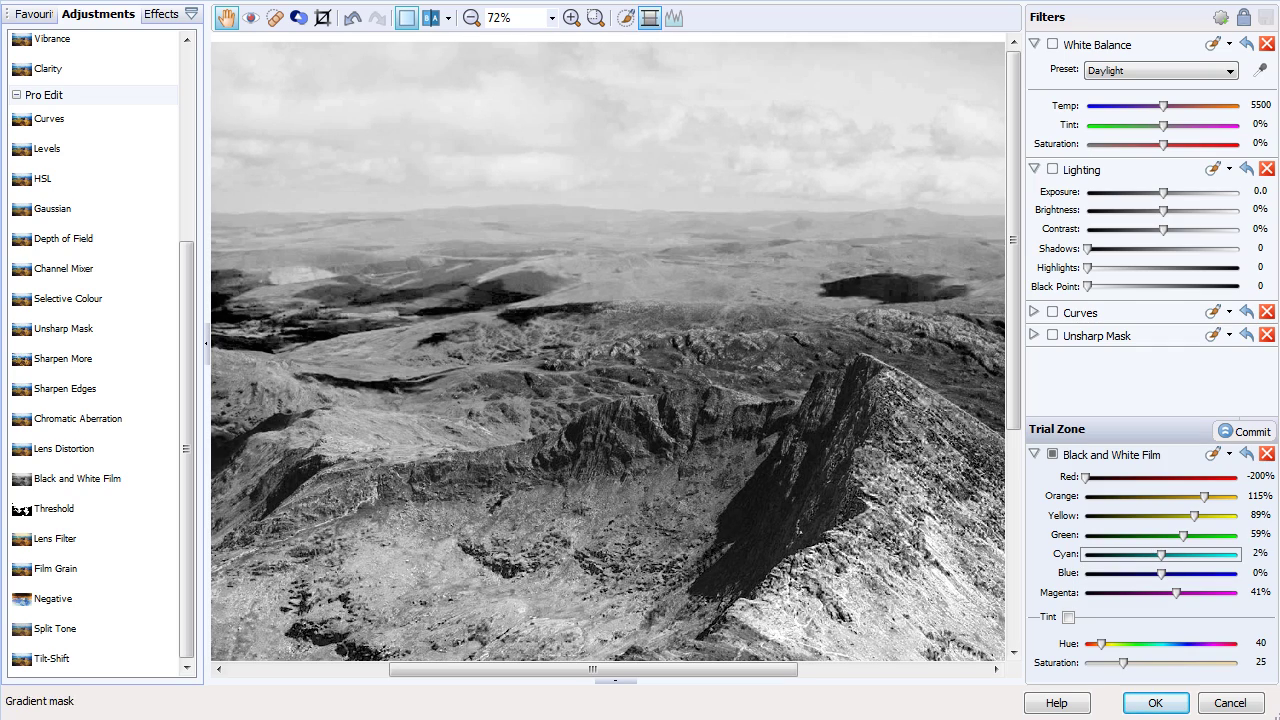
left_click(472, 19)
left_click(472, 19)
left_click(475, 22)
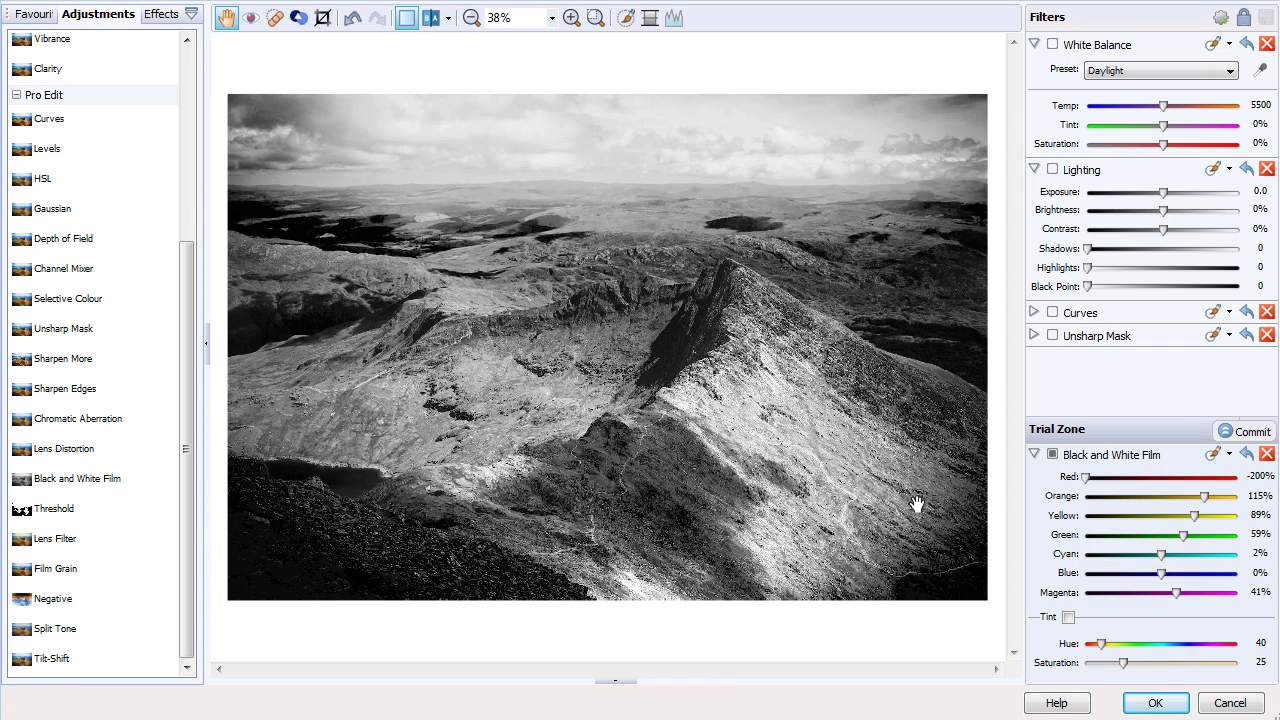
left_click(1052, 455)
left_click(1052, 455)
left_click(118, 480)
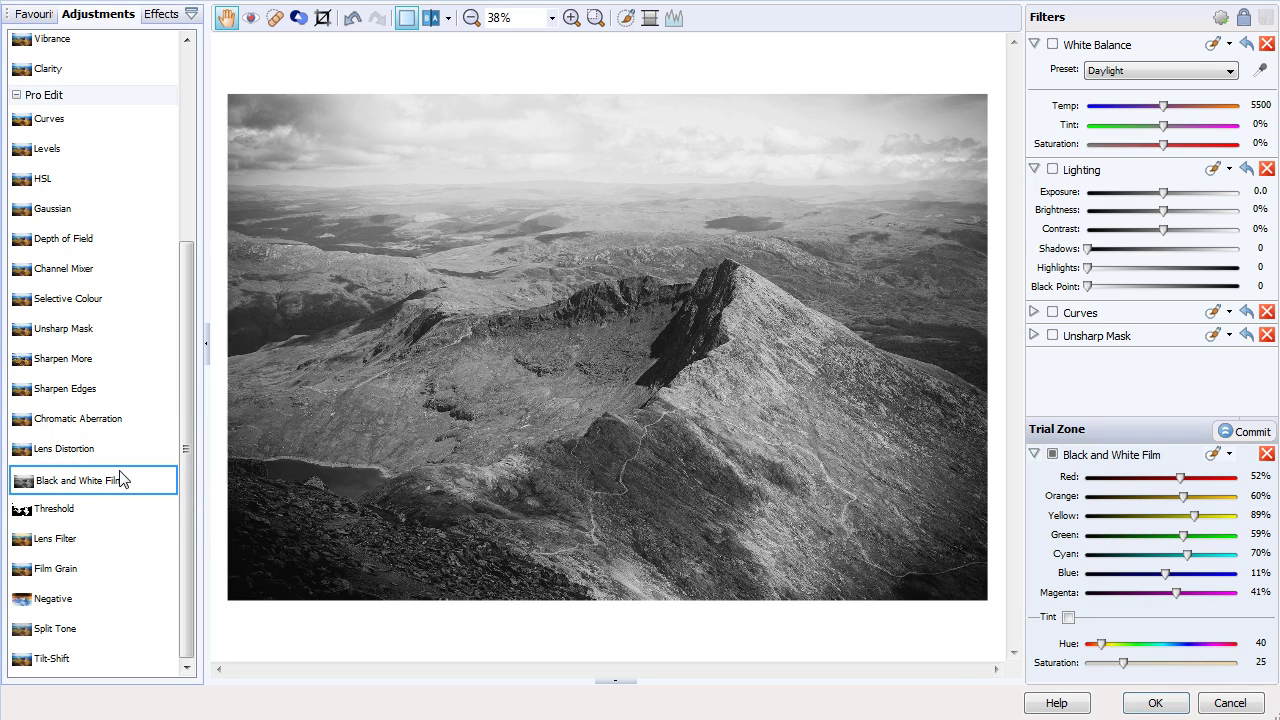